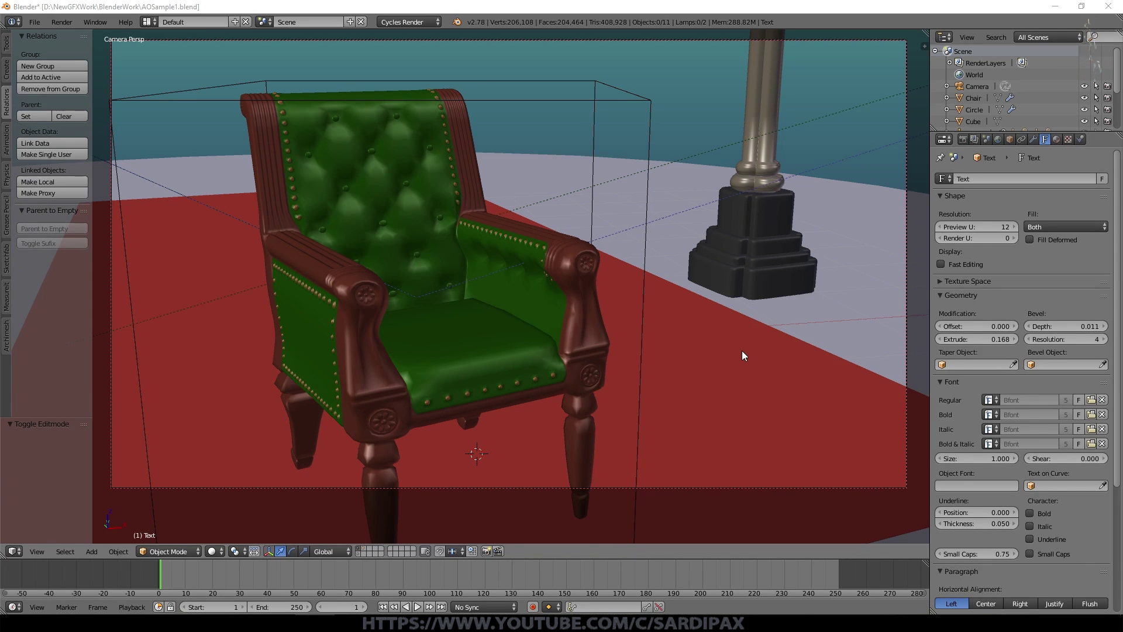
Step: View the last chair render and show the World ambient occlusion settings (factor 0.50, distance 15)
key("F11")
scroll(623, 266, "up", 1)
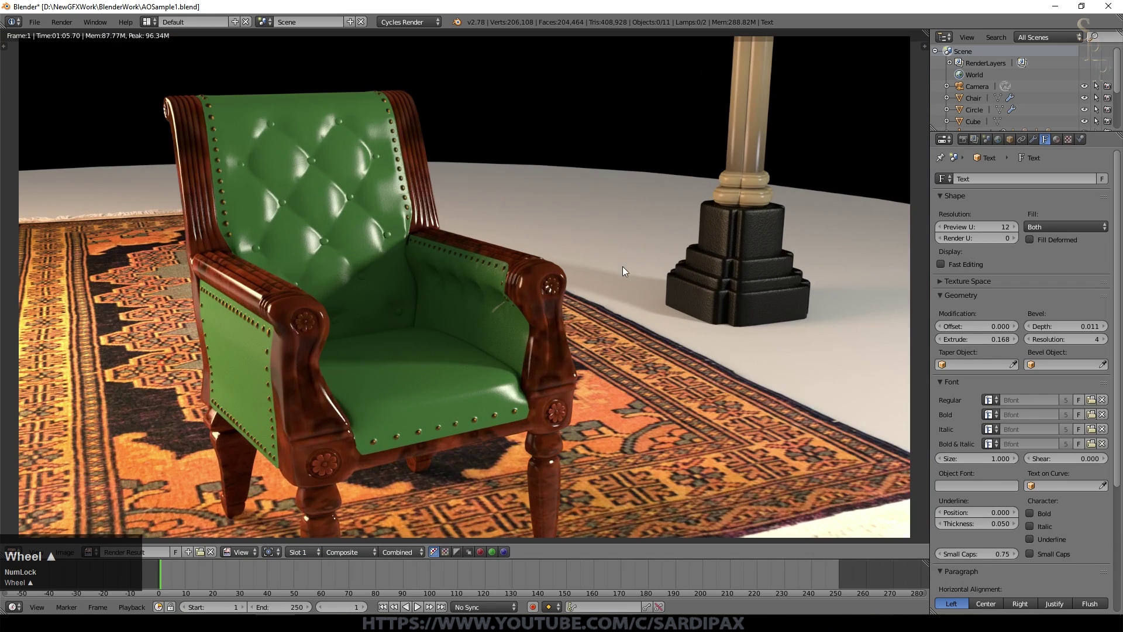
left_click(999, 138)
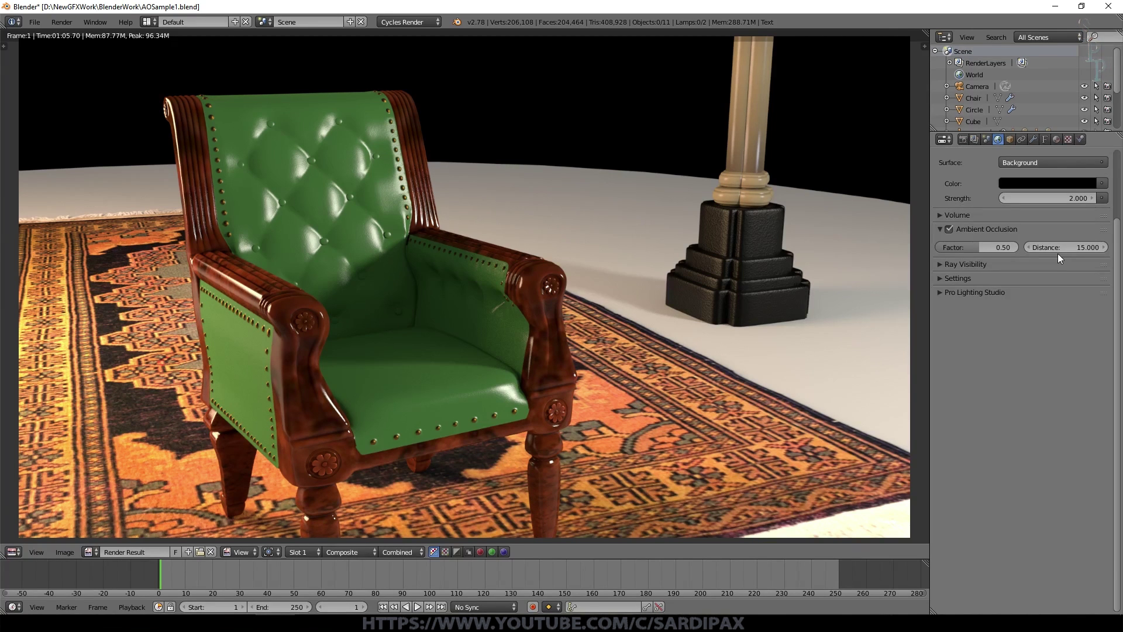
Step: Return to the 3D view and switch to the layer with the block, tube and 'Ambient Occlusion' text
key("Escape")
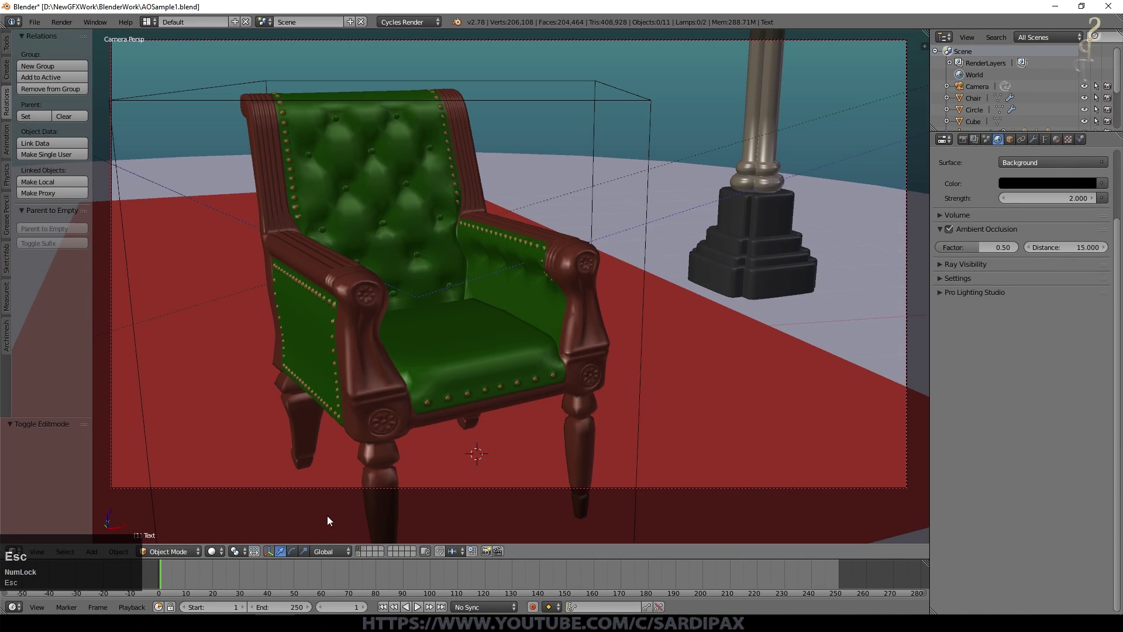
left_click(364, 550)
scroll(430, 381, "down", 3)
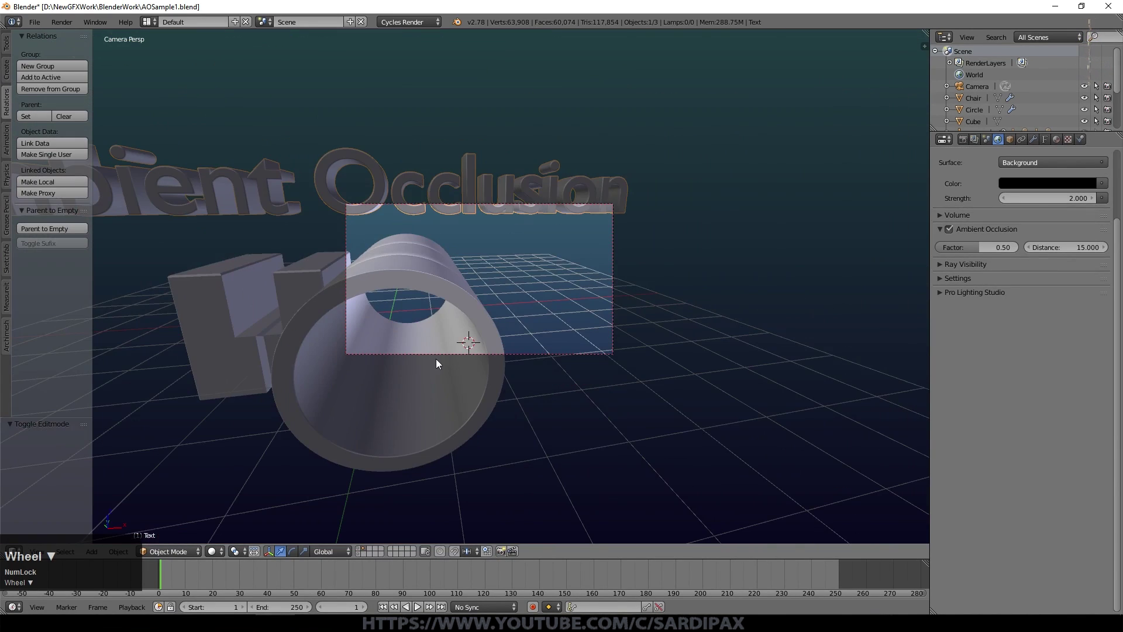
scroll(439, 345, "down", 2)
scroll(441, 335, "down", 4)
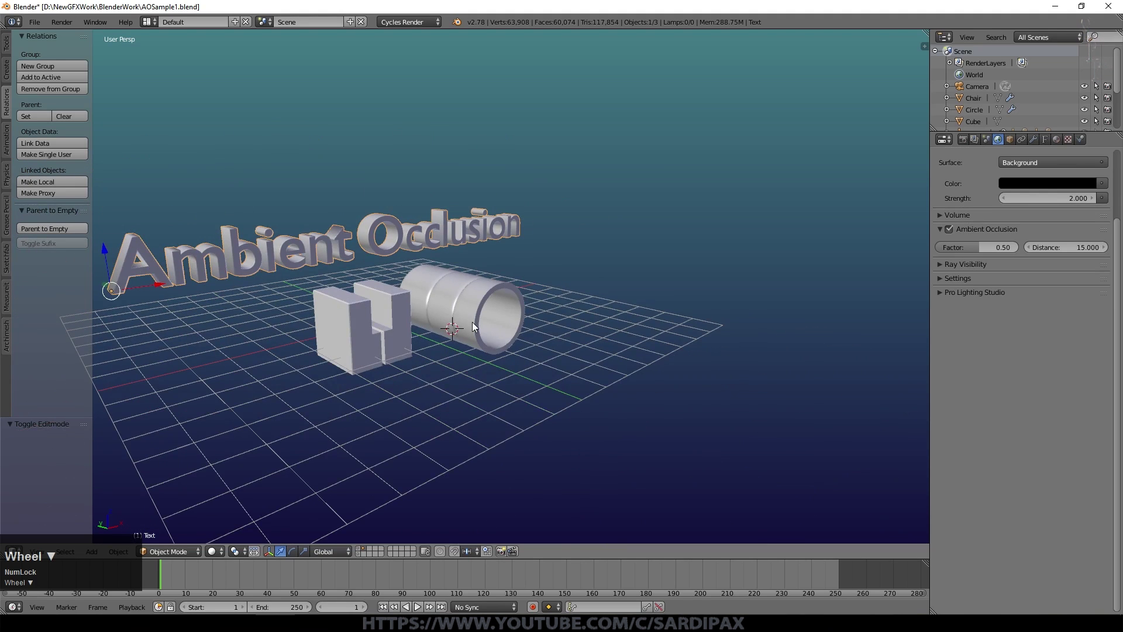
Step: Orbit and zoom around the notched block and tube, ending in a front-on orthographic view
middle_click_drag(472, 322, 463, 343)
scroll(476, 346, "down", 3)
scroll(515, 337, "down", 2)
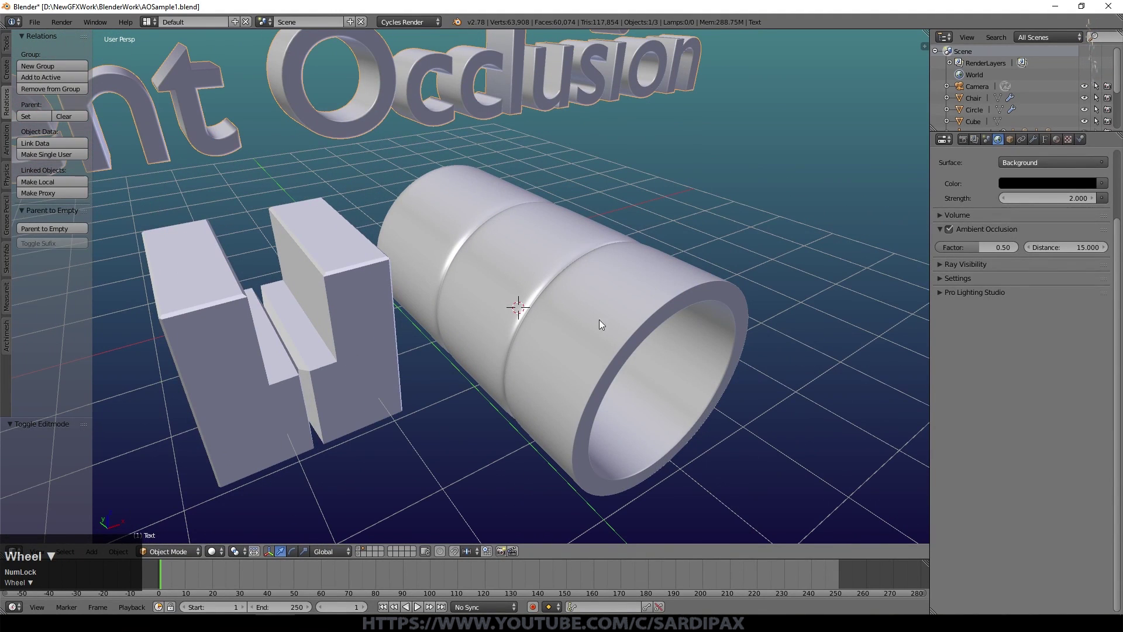
mouse_move(325, 387)
middle_mouse_down()
mouse_move(296, 377)
mouse_move(318, 370)
middle_mouse_up()
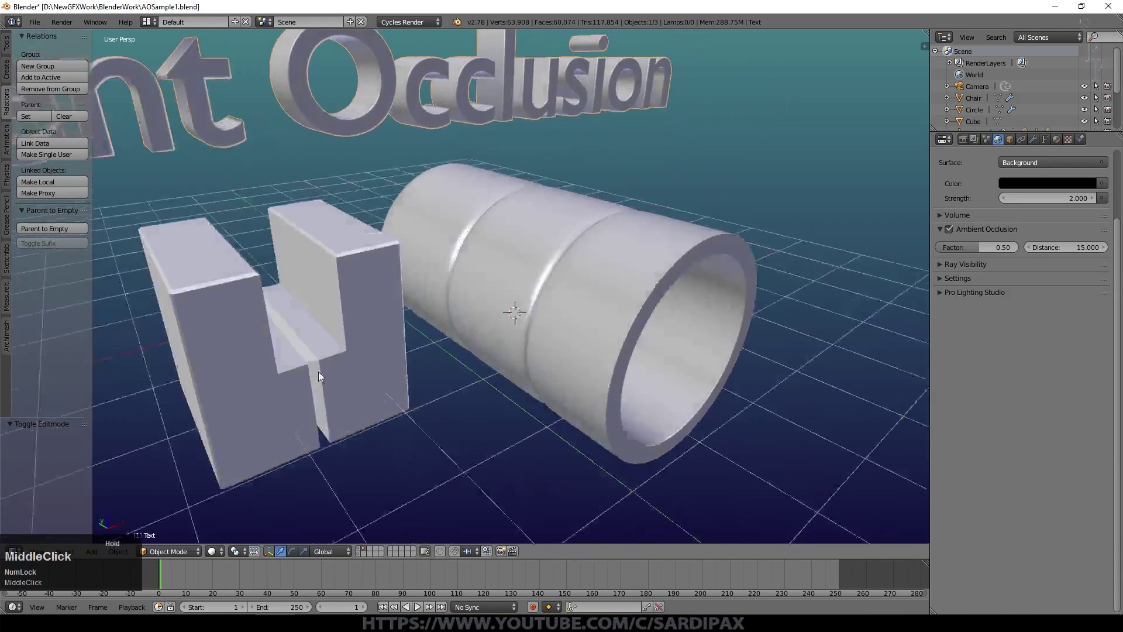
scroll(321, 372, "up", 3)
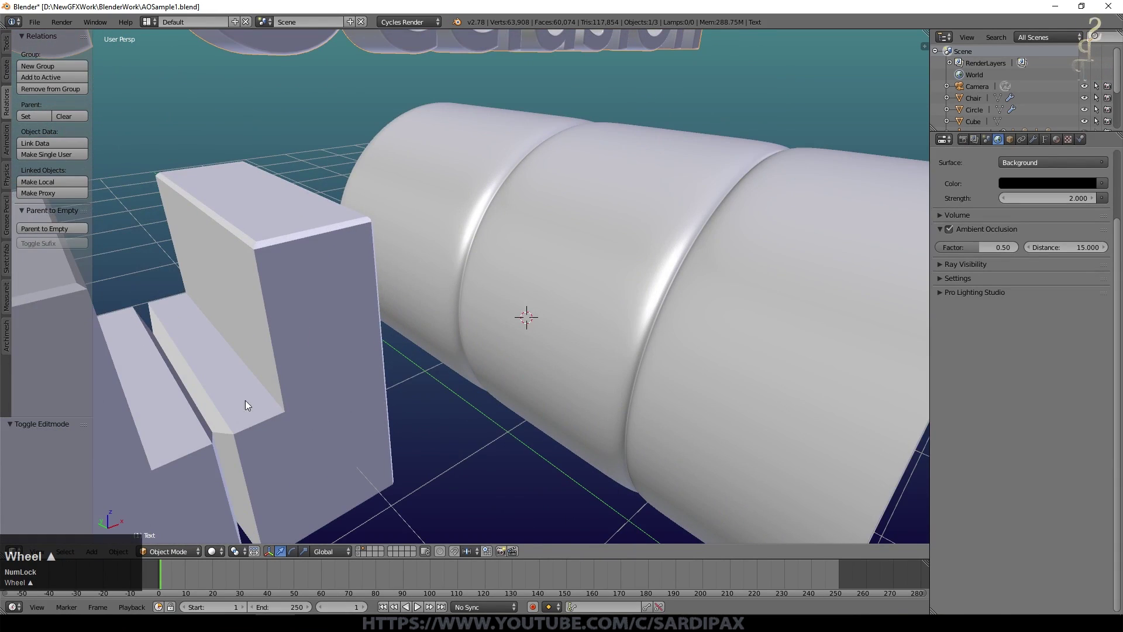
scroll(420, 419, "down", 3)
middle_click_drag(640, 423, 535, 437)
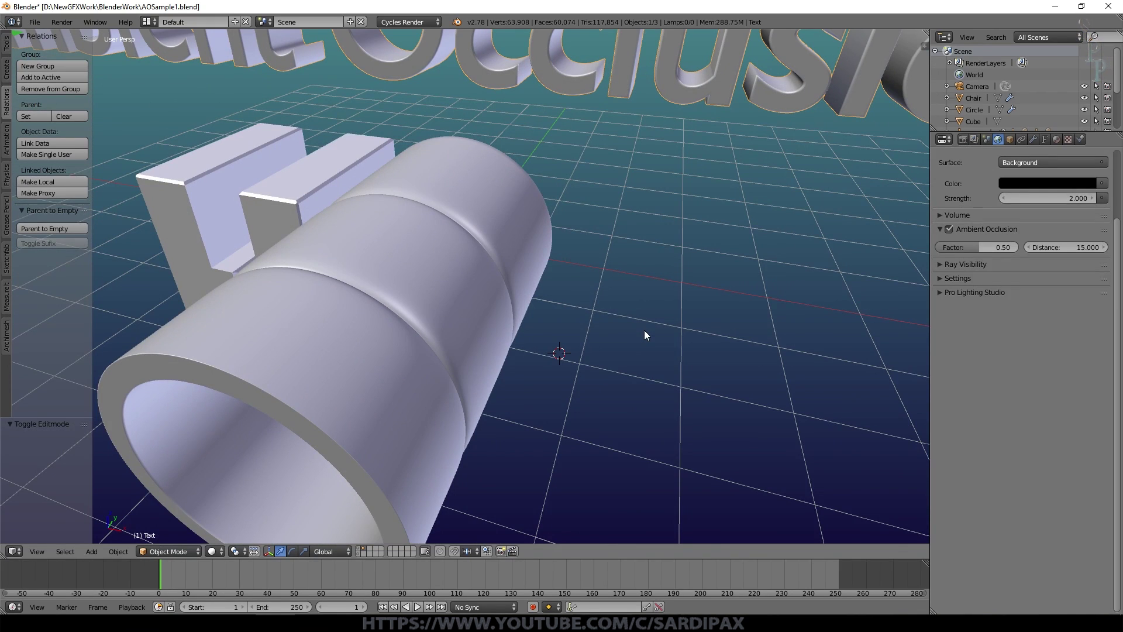
middle_click_drag(644, 349, 721, 336)
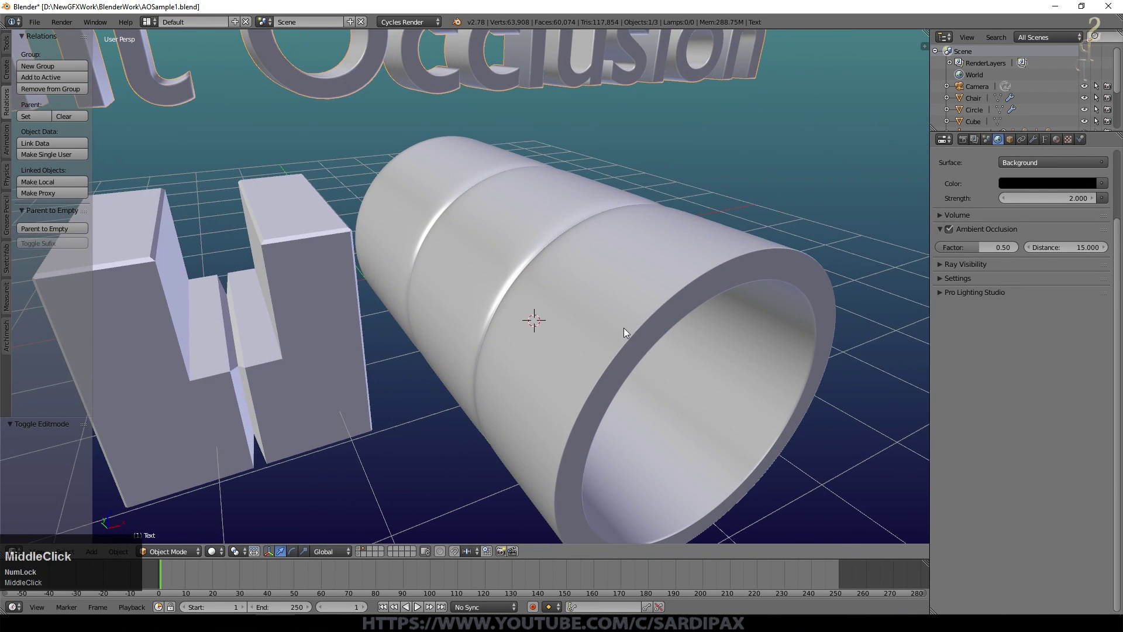
mouse_move(498, 332)
middle_mouse_down()
mouse_move(528, 339)
mouse_move(552, 363)
mouse_move(536, 349)
middle_mouse_up()
scroll(536, 349, "up", 5)
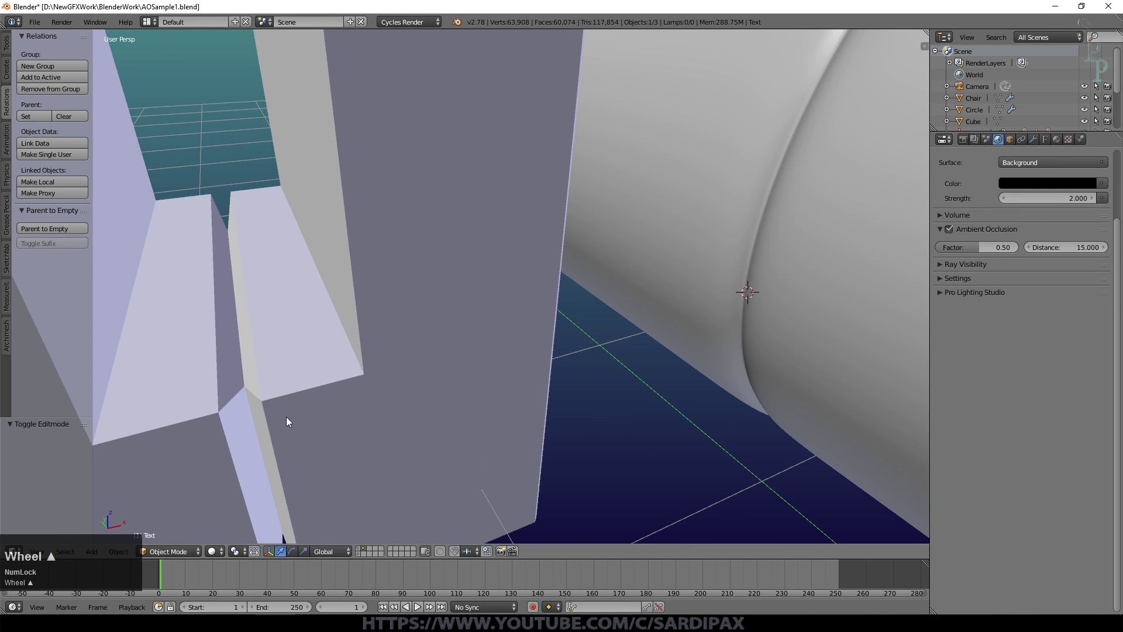
scroll(419, 271, "down", 5)
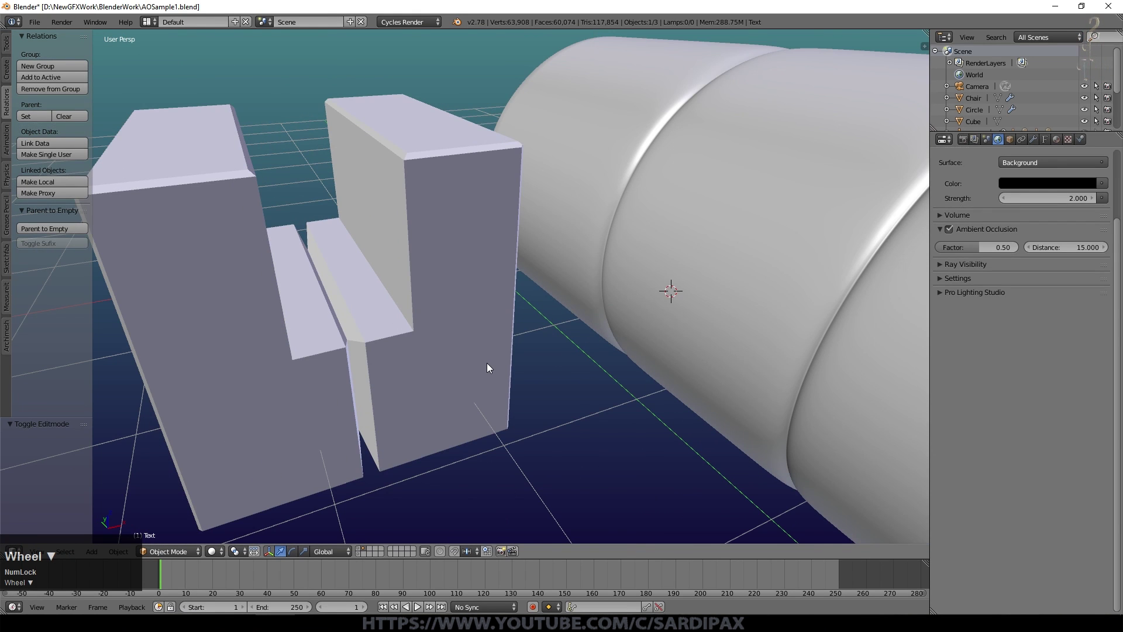
key("KP_5")
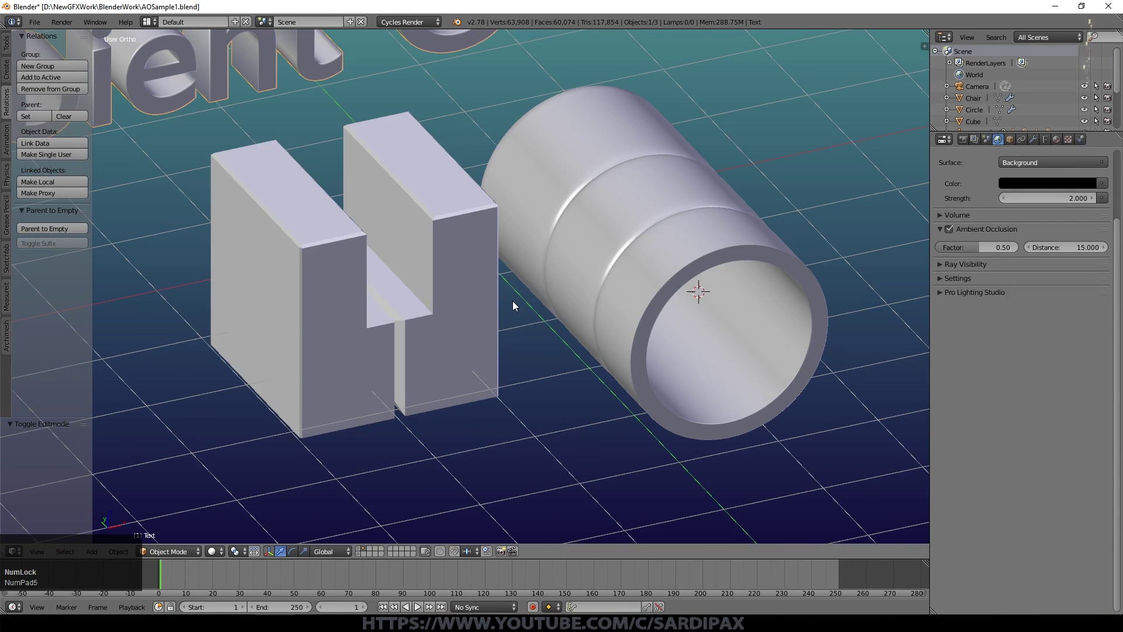
mouse_move(513, 301)
middle_mouse_down()
mouse_move(552, 316)
mouse_move(410, 311)
mouse_move(636, 285)
middle_mouse_up()
Step: Zoom in on the block and tube and toggle sidebar Ambient Occlusion shading to compare
key("n")
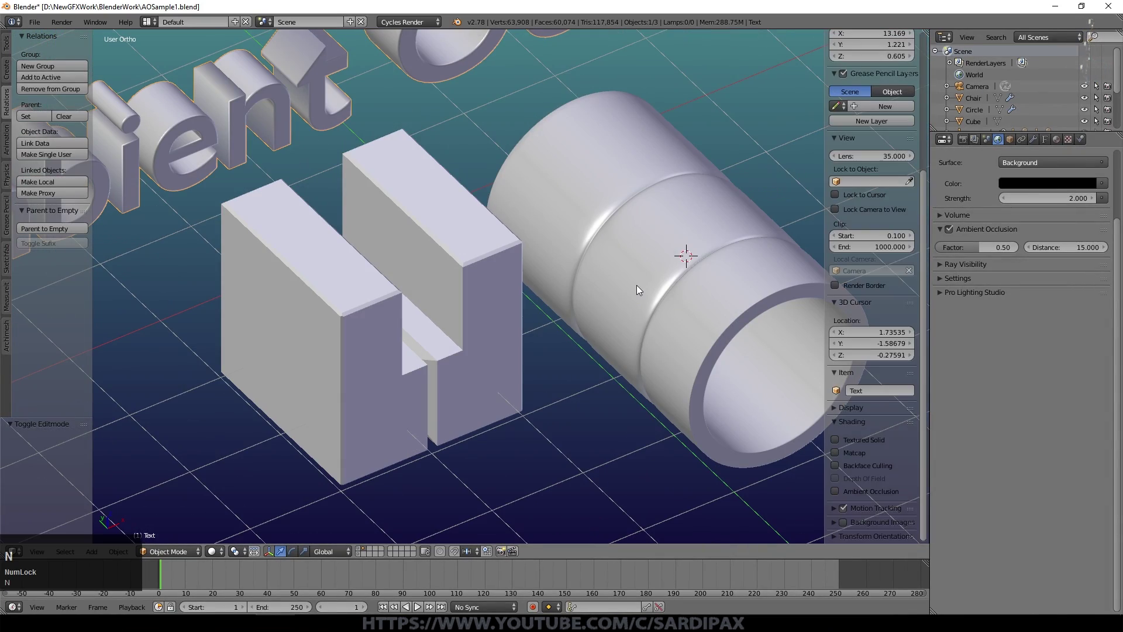
scroll(855, 313, "down", 2)
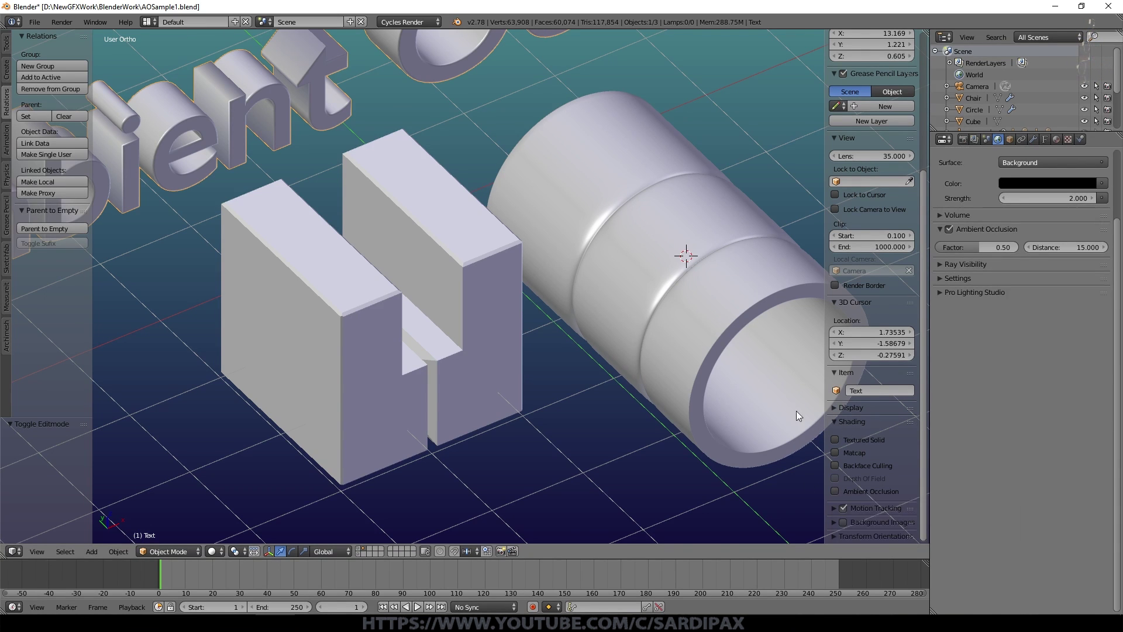
middle_click_drag(796, 410, 736, 160, "ctrl")
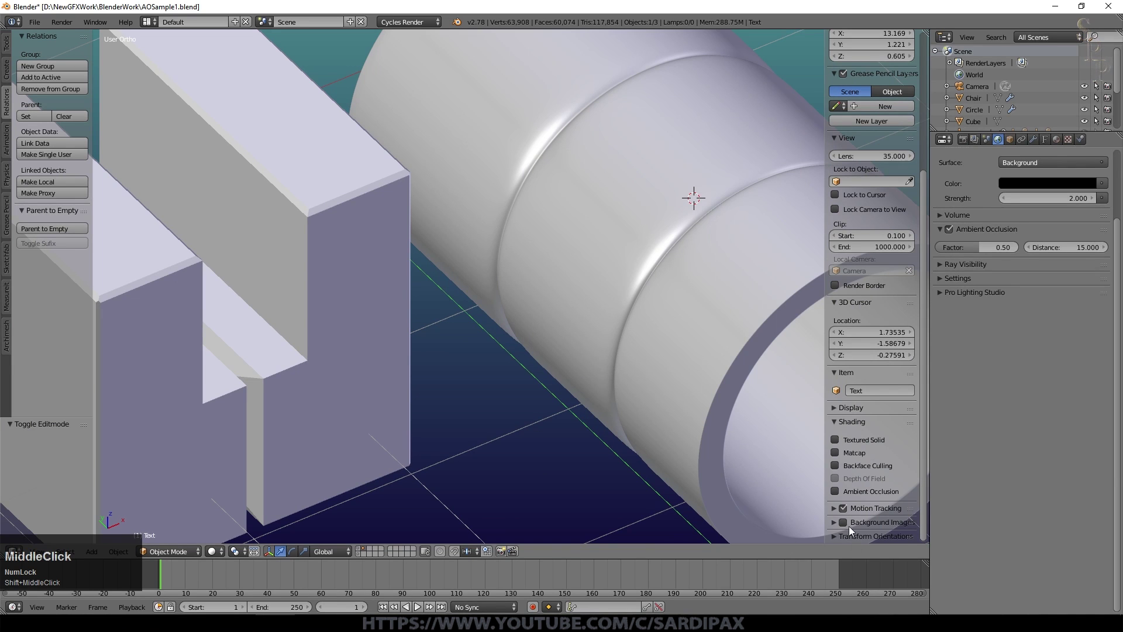
left_click(837, 492)
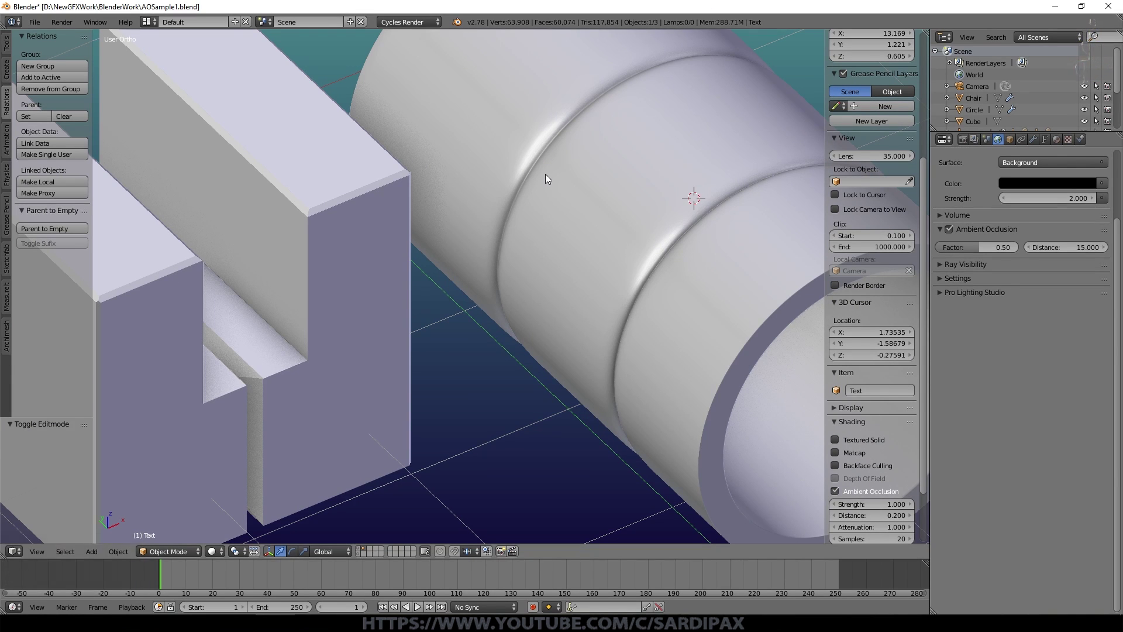
left_click(835, 491)
scroll(584, 370, "down", 3)
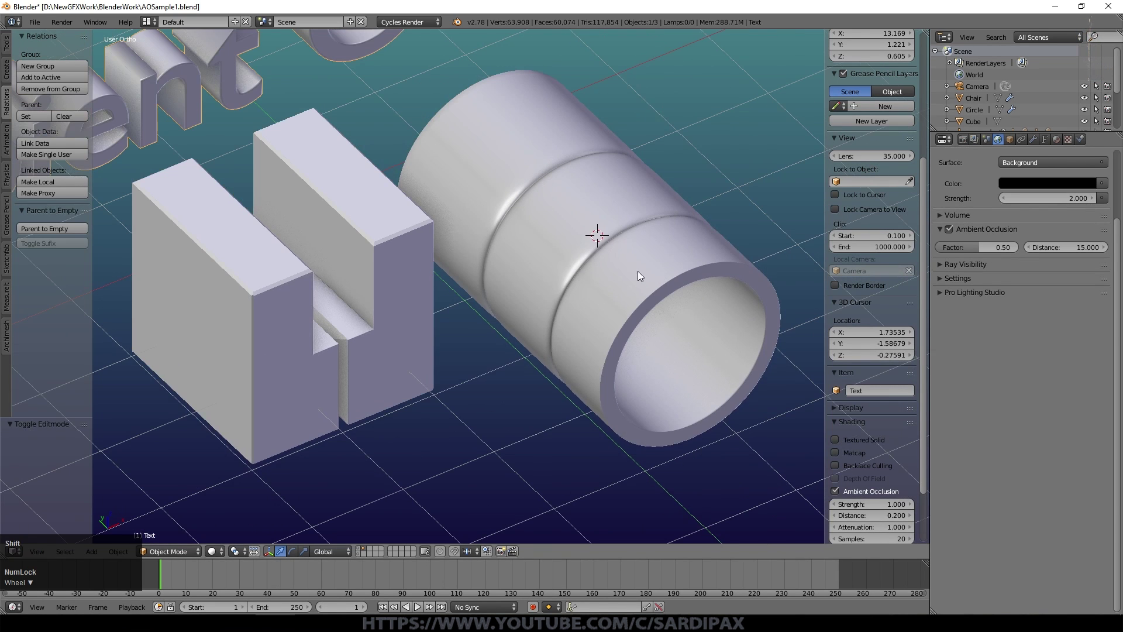
scroll(585, 263, "up", 2)
scroll(532, 259, "up", 3)
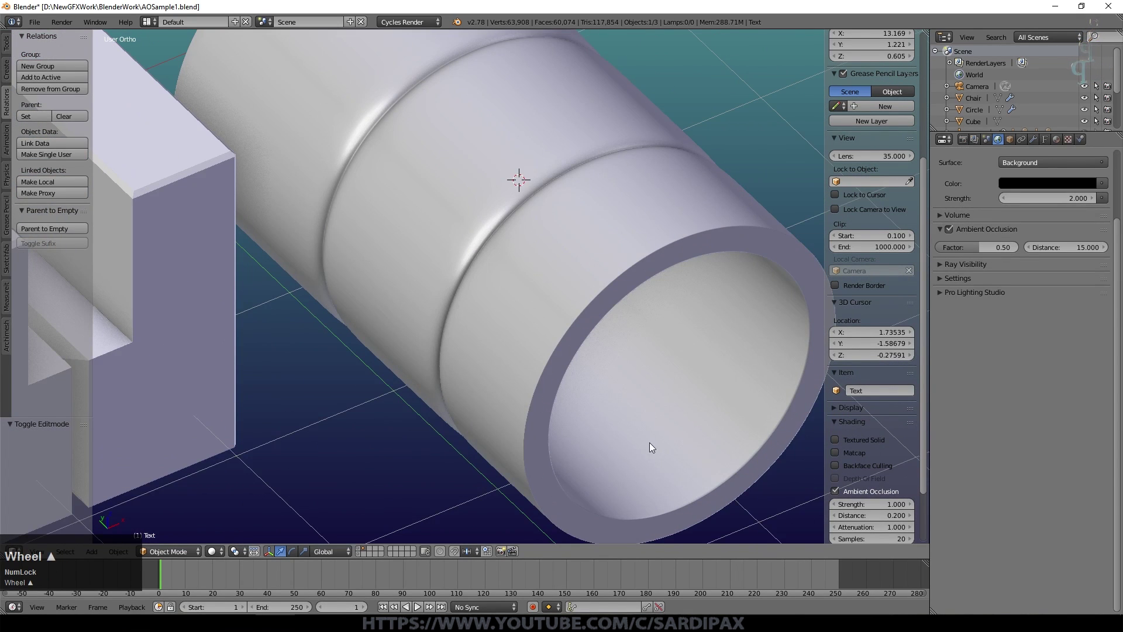
scroll(563, 302, "down", 2)
scroll(523, 343, "down", 2)
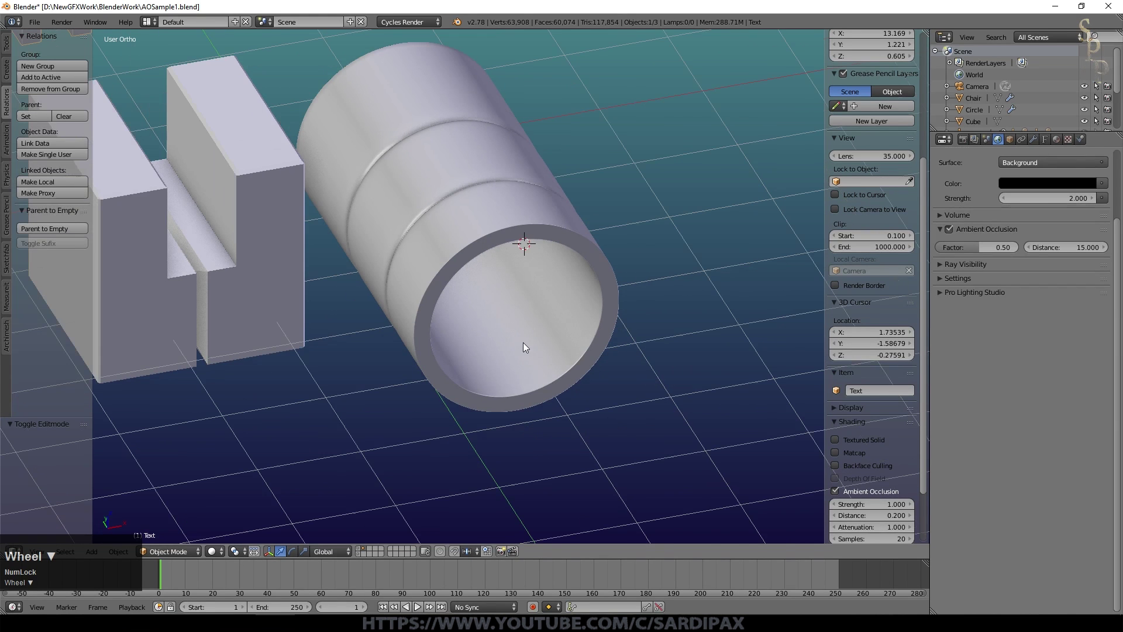
middle_click_drag(535, 346, 589, 338)
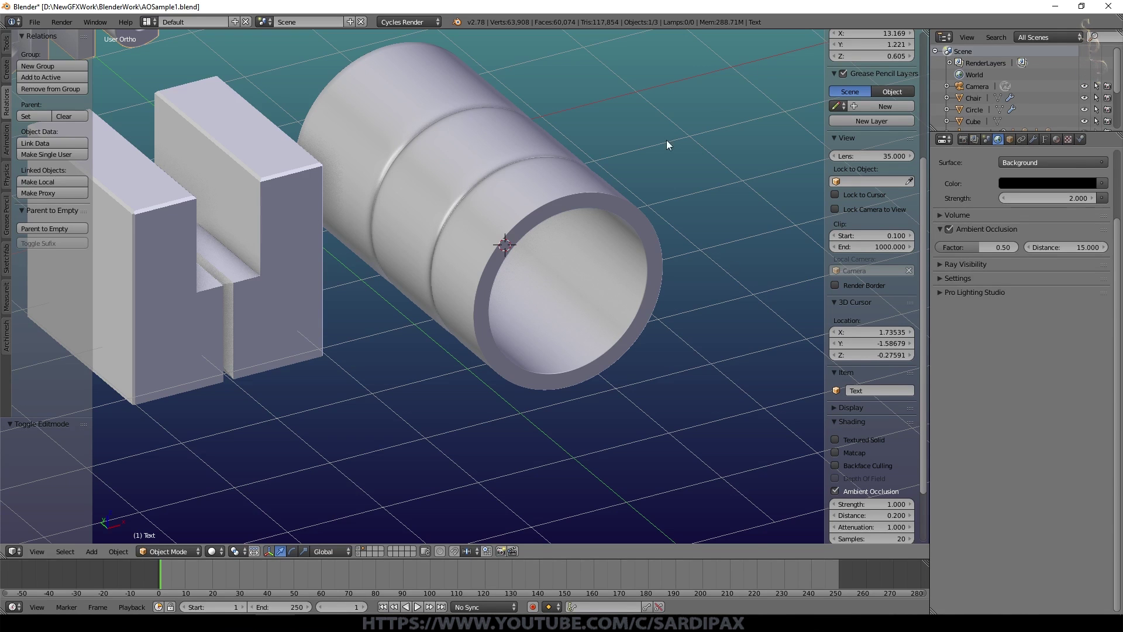
scroll(769, 273, "down", 2)
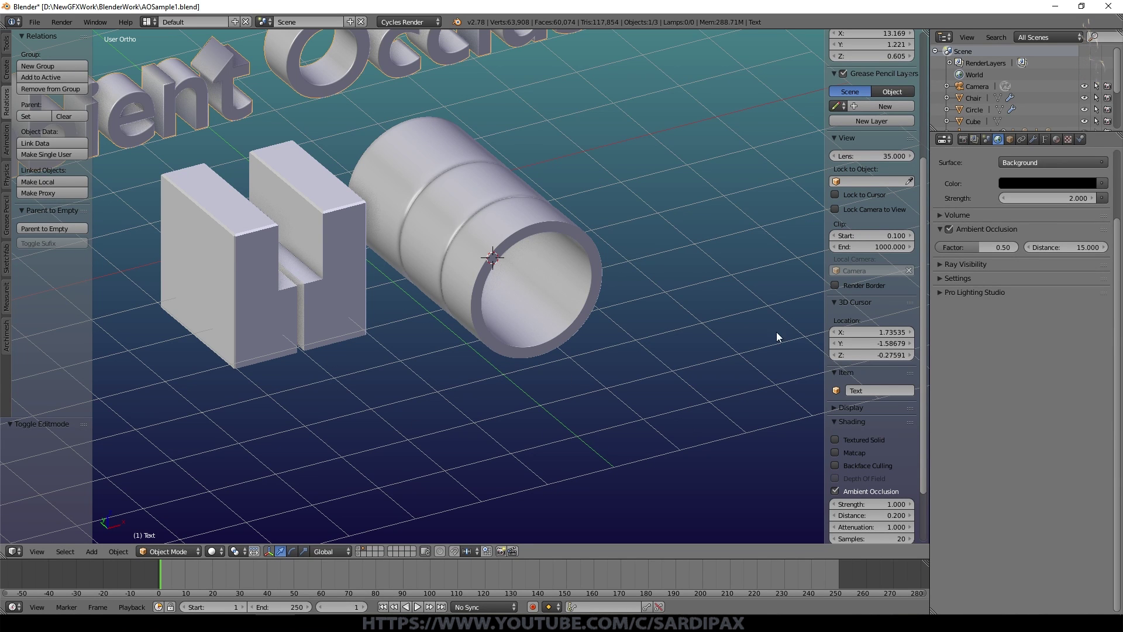
scroll(430, 364, "up", 3)
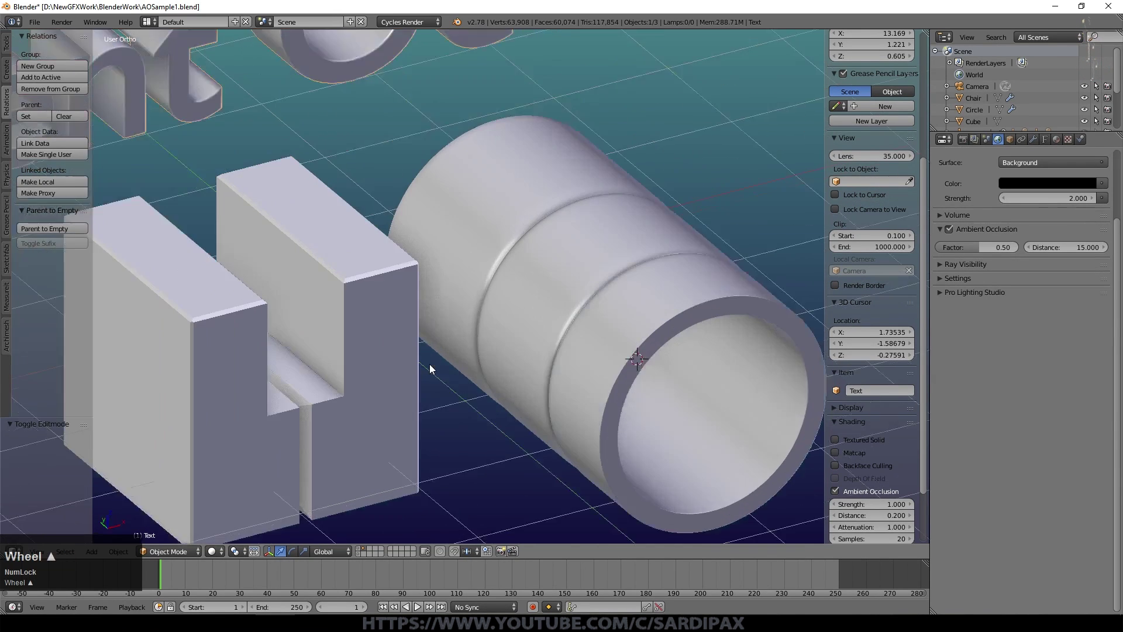
scroll(429, 364, "down", 1)
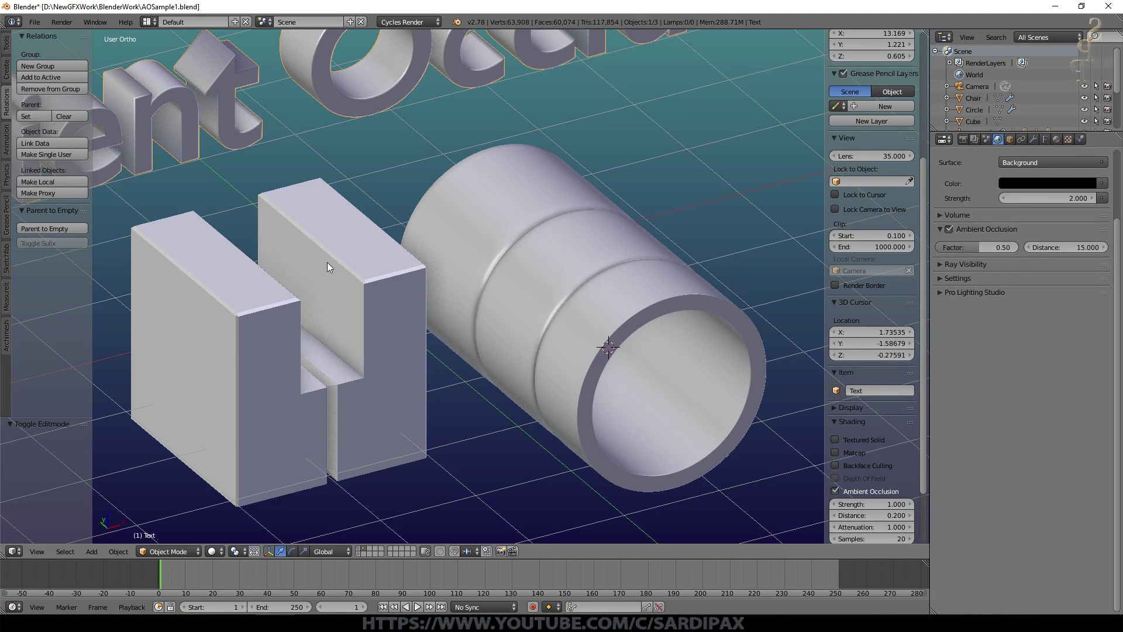
scroll(358, 374, "up", 3)
key("KP_5")
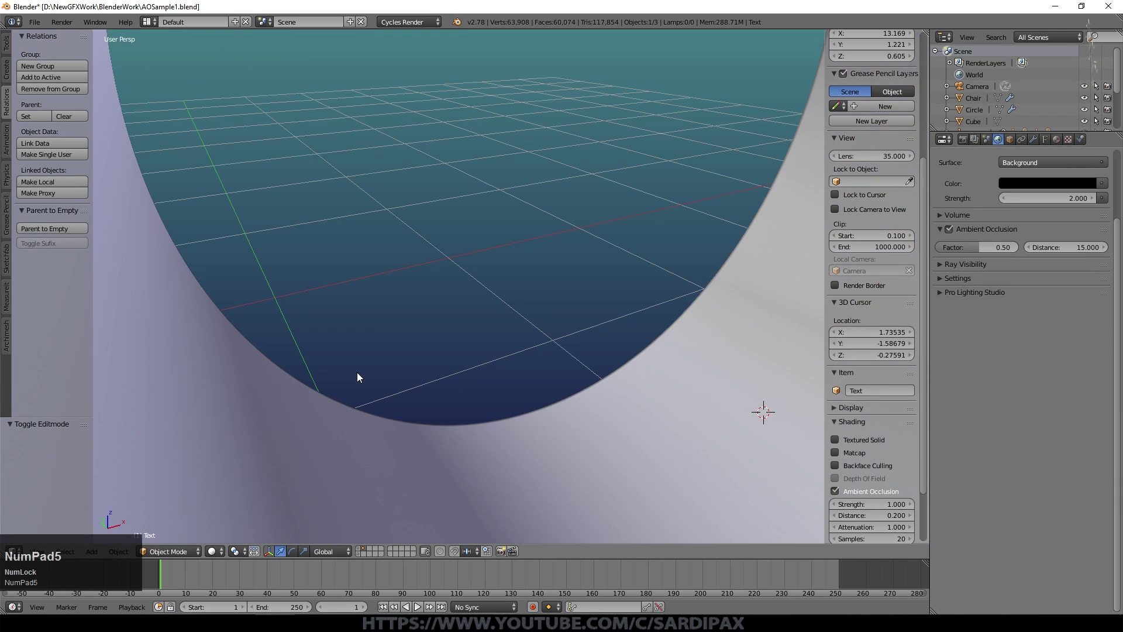
scroll(358, 375, "down", 2)
scroll(409, 366, "up", 2)
scroll(408, 367, "up", 2)
mouse_move(398, 363)
middle_mouse_down()
mouse_move(373, 360)
mouse_move(355, 331)
mouse_move(318, 318)
middle_mouse_up()
scroll(318, 317, "down", 1)
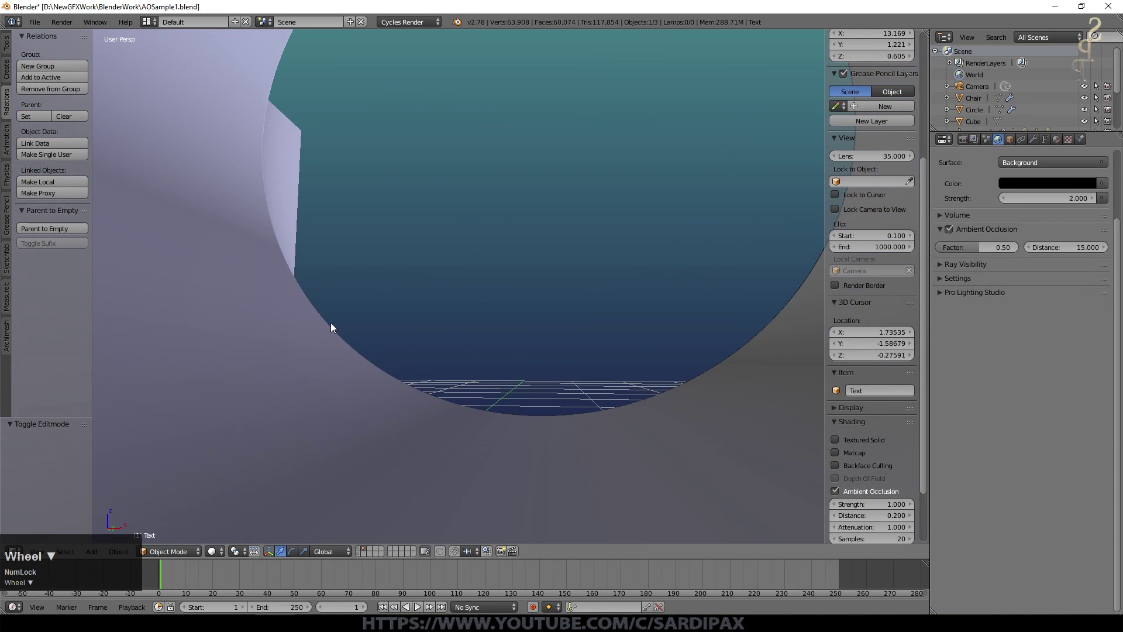
scroll(410, 339, "down", 1)
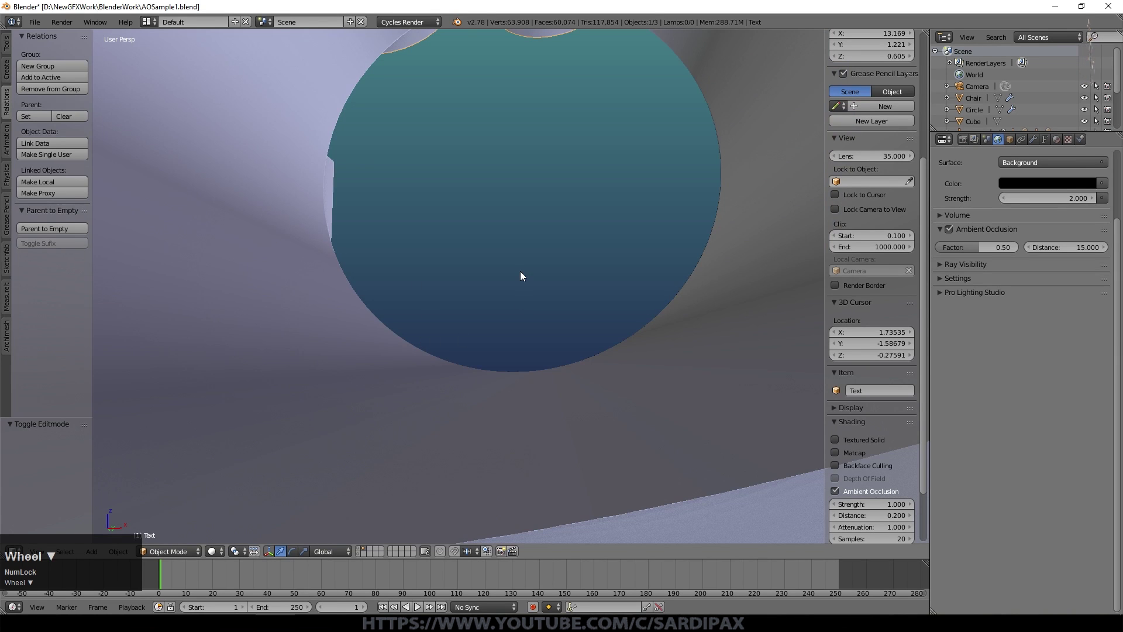
middle_click_drag(518, 282, 518, 320, "shift")
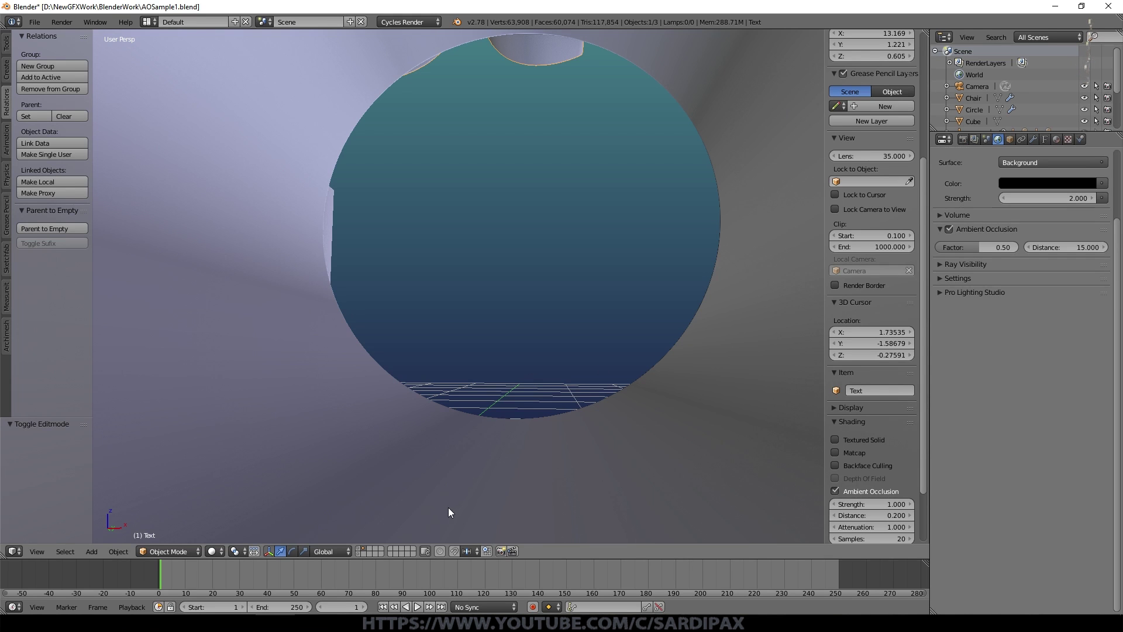
middle_click_drag(626, 236, 508, 150)
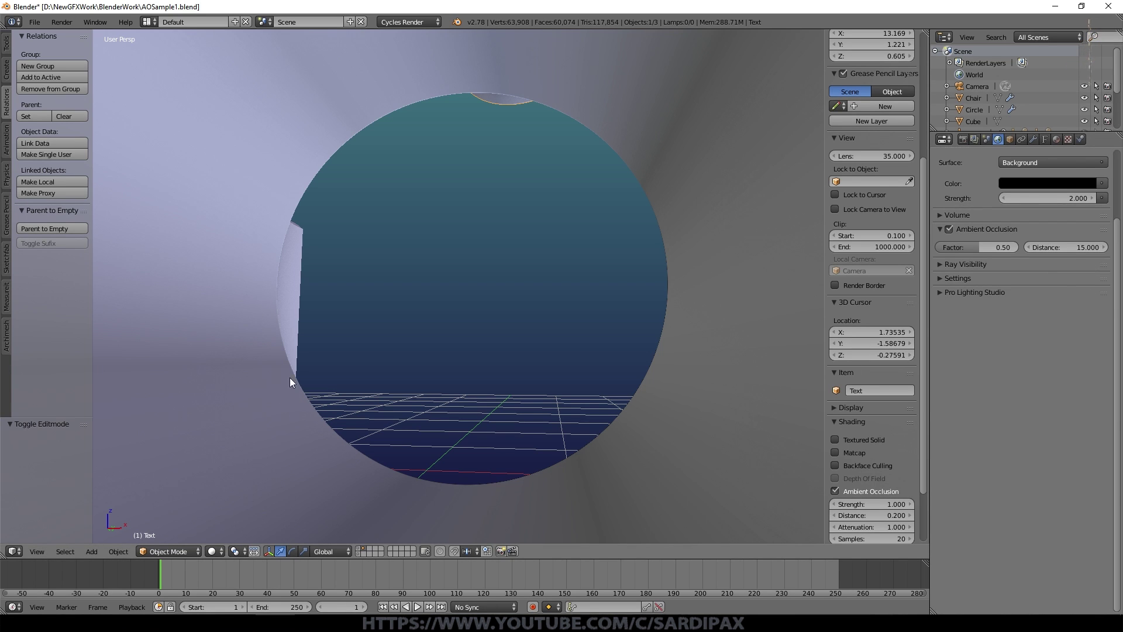
middle_click(323, 312)
middle_click_drag(324, 309, 319, 279)
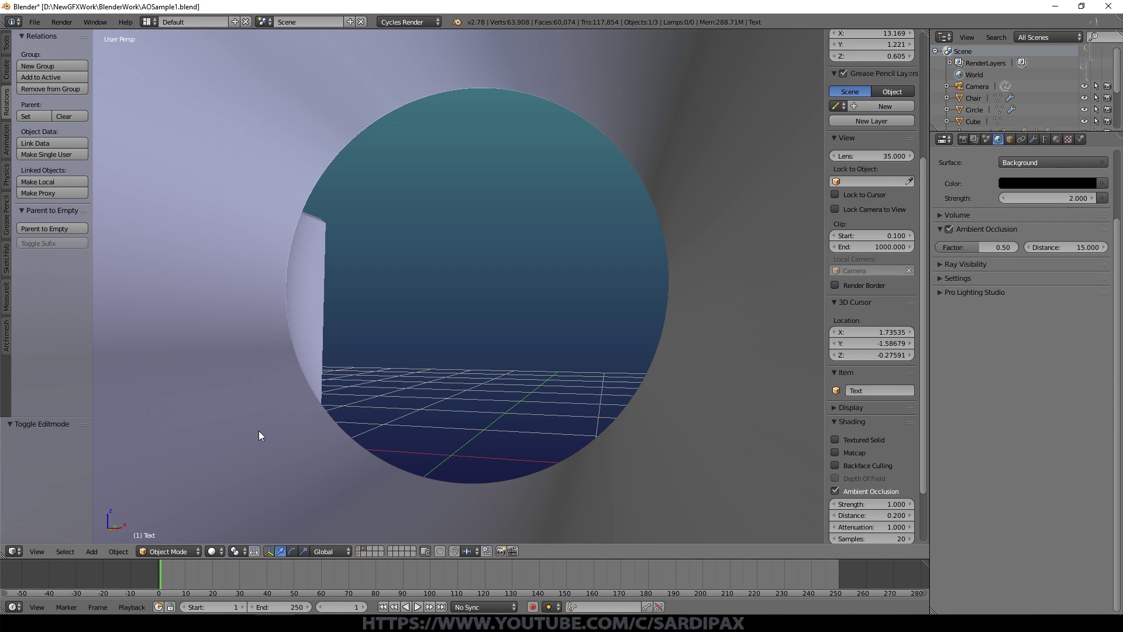
mouse_move(326, 342)
middle_mouse_down()
mouse_move(247, 384)
mouse_move(90, 385)
middle_mouse_up()
scroll(507, 359, "down", 3)
mouse_move(506, 359)
middle_mouse_down()
mouse_move(333, 379)
mouse_move(424, 379)
middle_mouse_up()
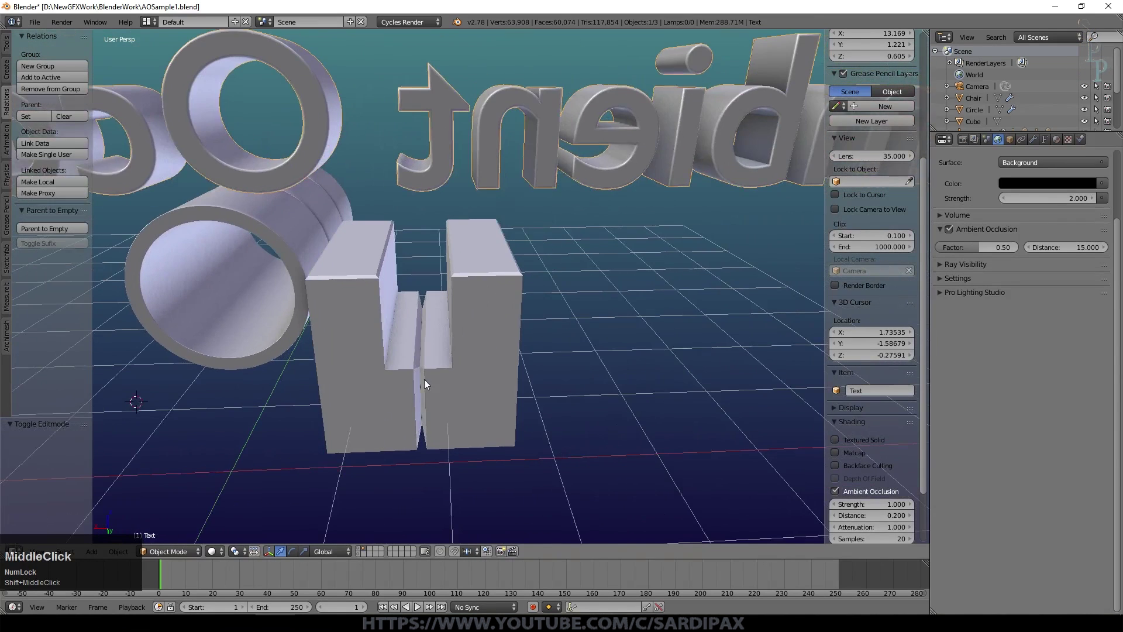
scroll(409, 381, "up", 5)
middle_click_drag(358, 464, 385, 465)
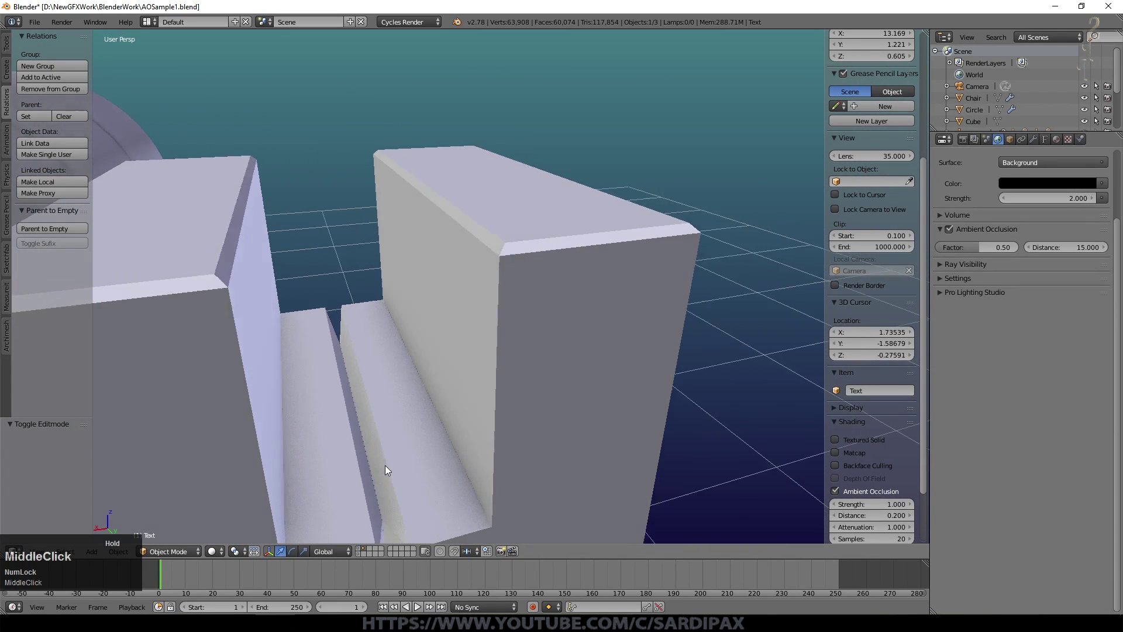
scroll(398, 473, "up", 2)
scroll(304, 420, "down", 2)
scroll(304, 420, "down", 1)
scroll(415, 436, "up", 2)
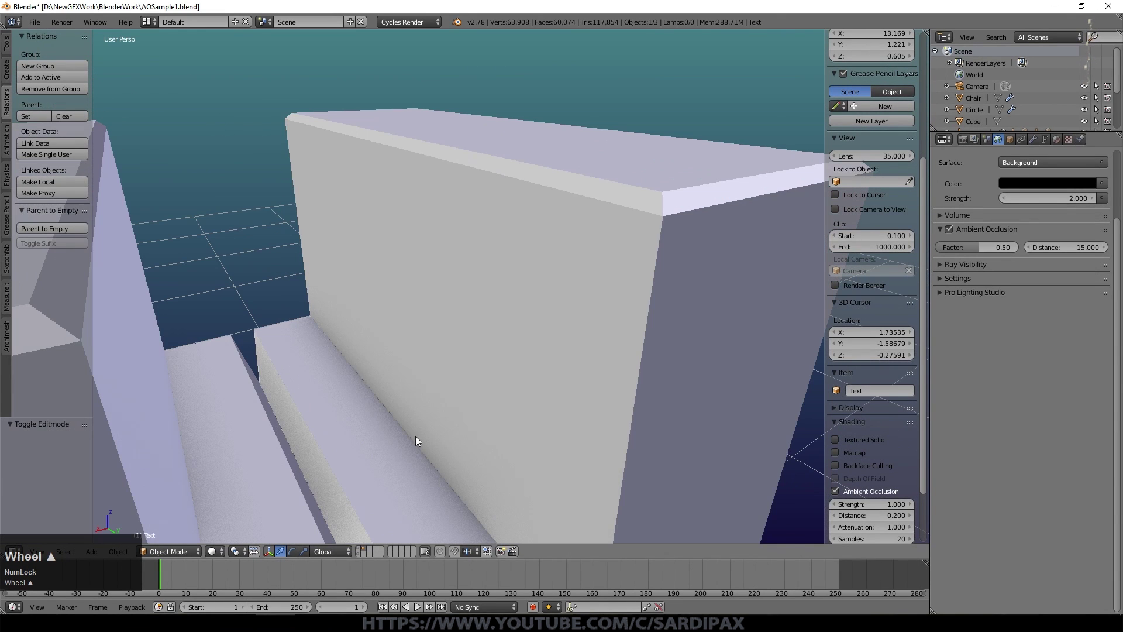
scroll(331, 357, "down", 1)
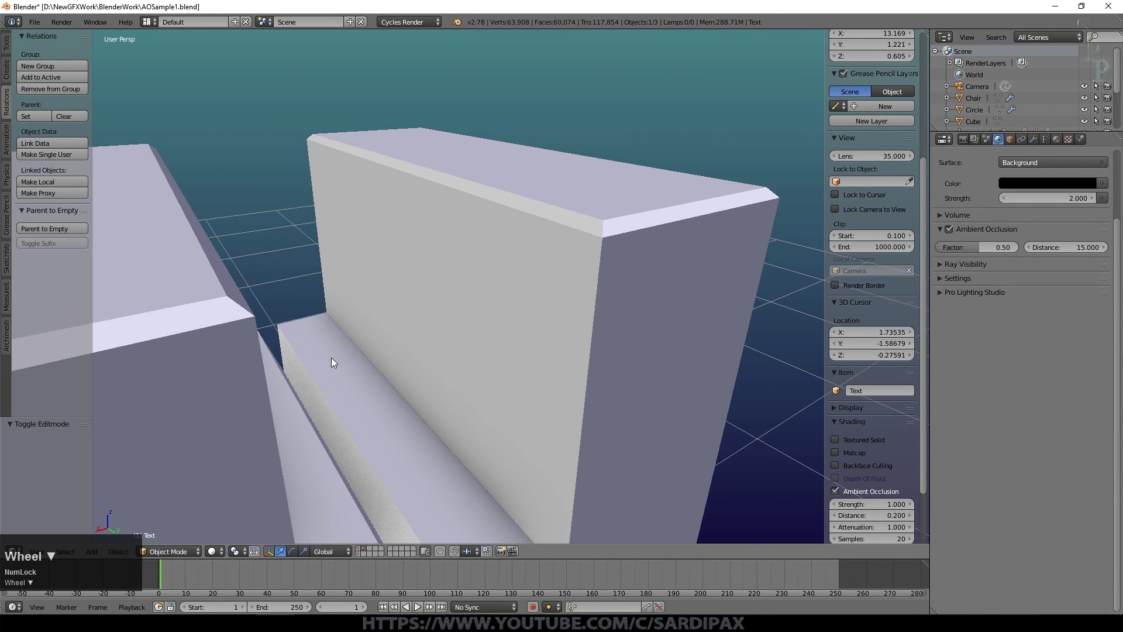
left_click(838, 490)
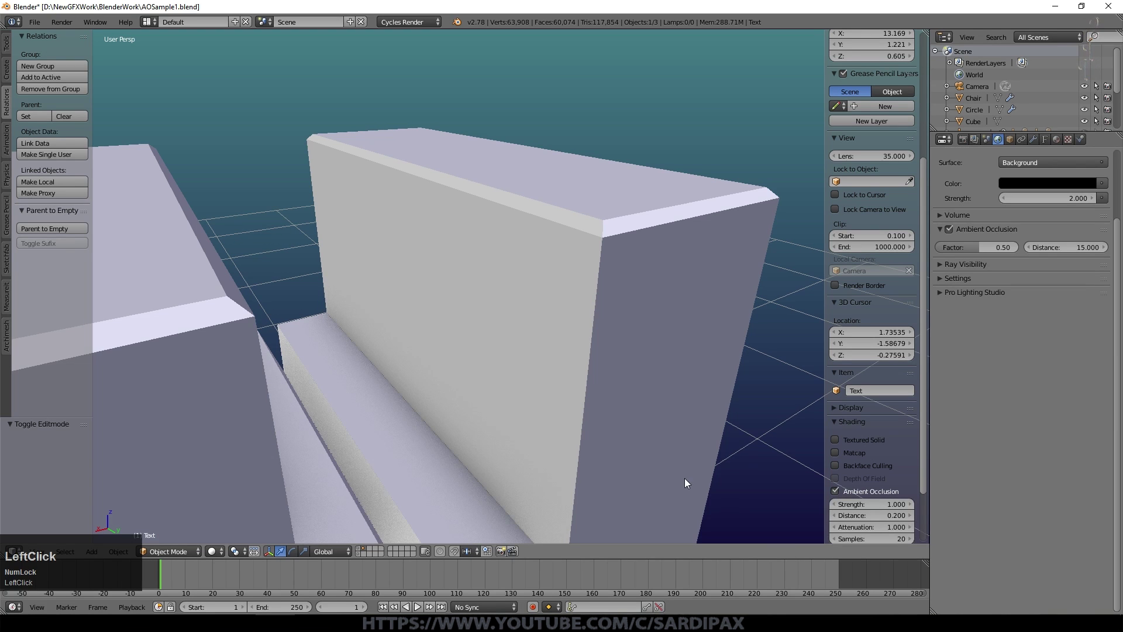
left_click(847, 491)
scroll(396, 344, "down", 1)
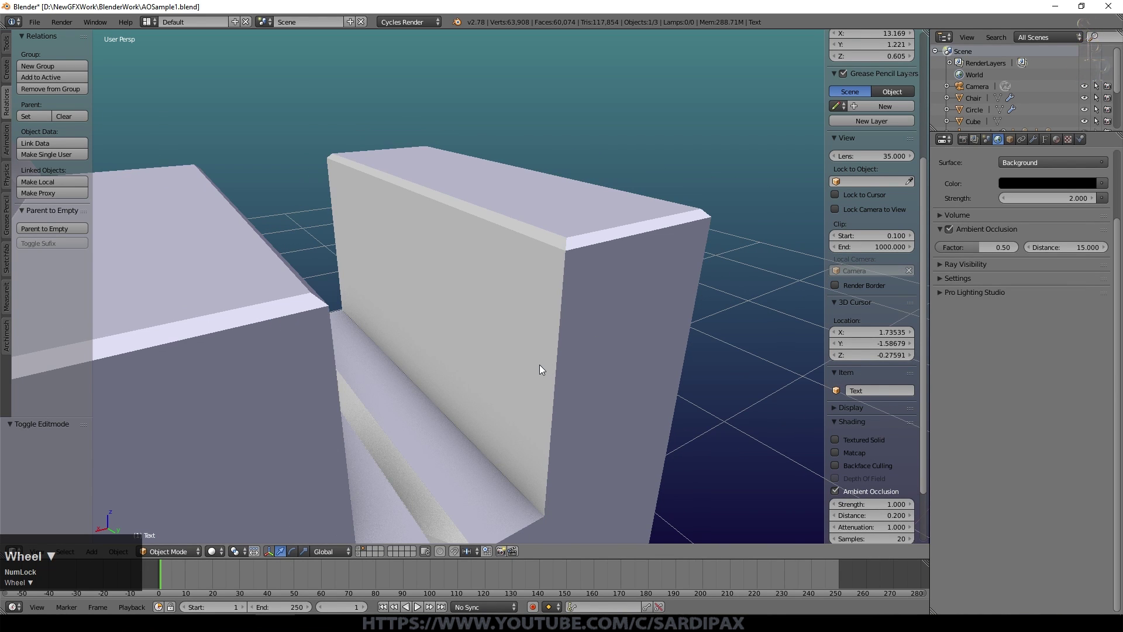
scroll(537, 364, "down", 3)
scroll(460, 342, "down", 2)
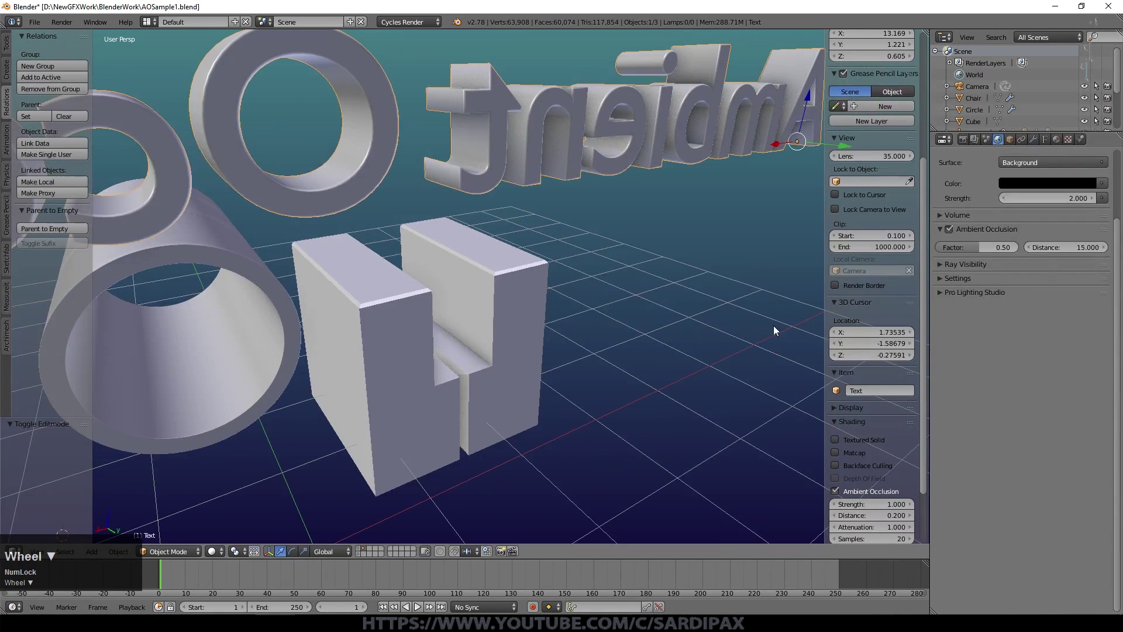
mouse_move(399, 341)
middle_mouse_down("shift")
mouse_move(498, 397)
mouse_move(627, 356)
middle_mouse_up("shift")
scroll(731, 321, "up", 1)
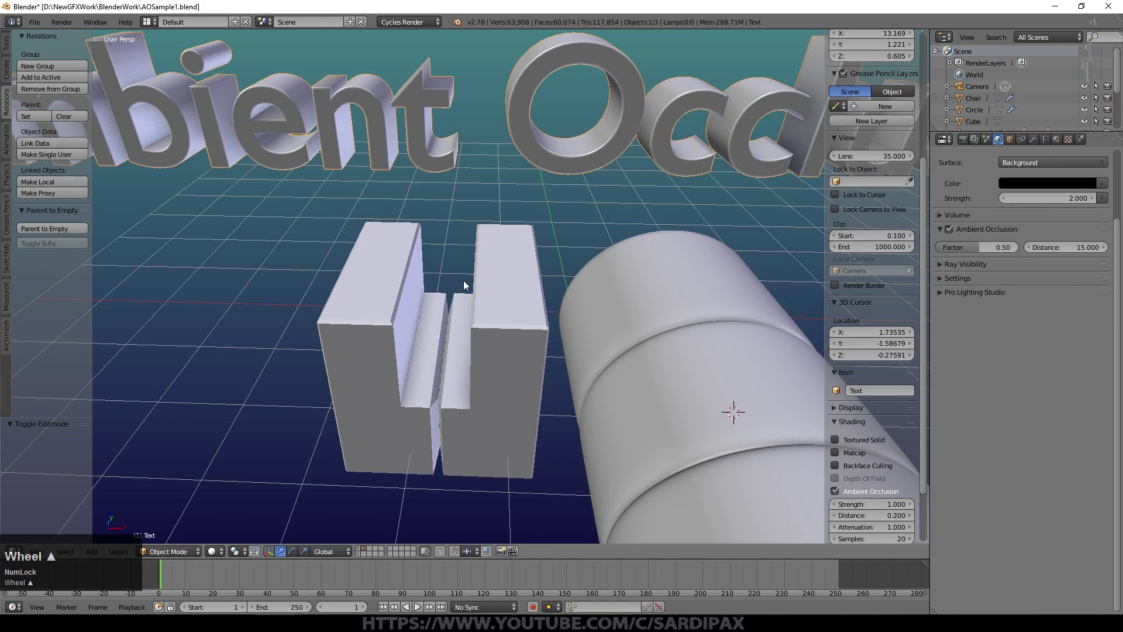
mouse_move(464, 280)
middle_mouse_down()
mouse_move(424, 353)
mouse_move(212, 565)
middle_mouse_up()
Step: Show the chair layer through the scene camera with Rendered viewport shading
left_click(363, 550)
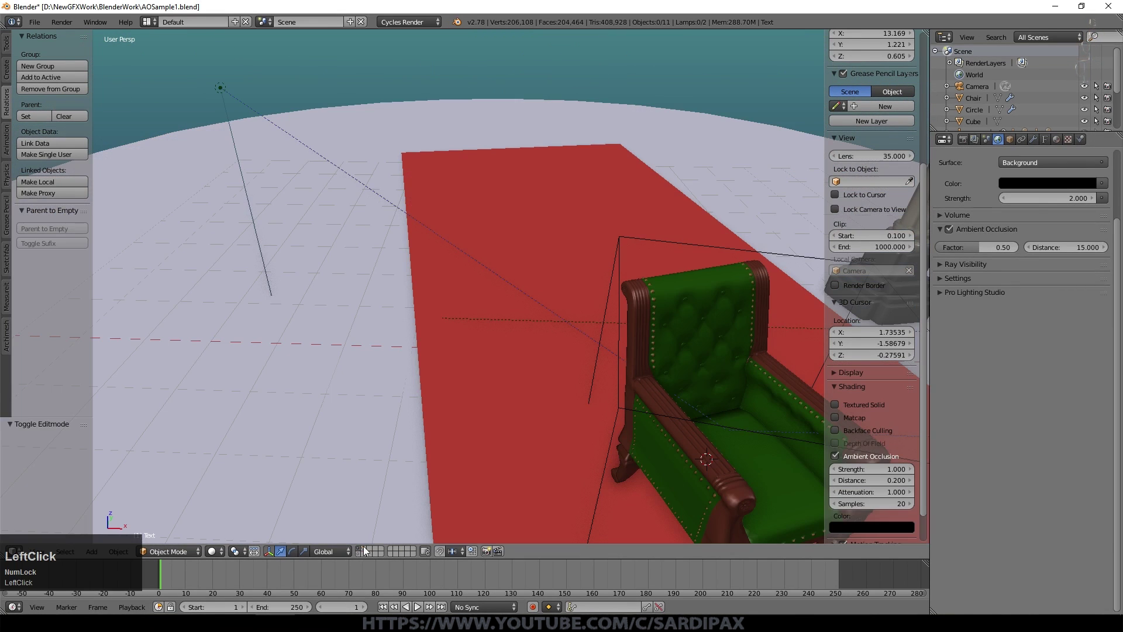
key("KP_0")
scroll(552, 287, "up", 3)
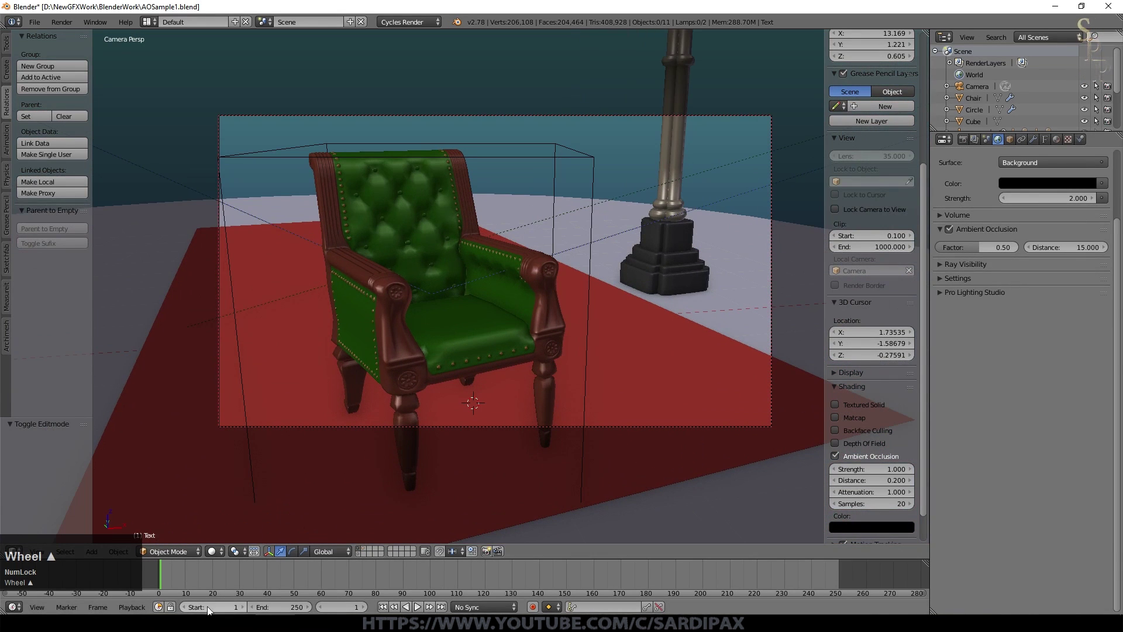
left_click(211, 551)
left_click(238, 470)
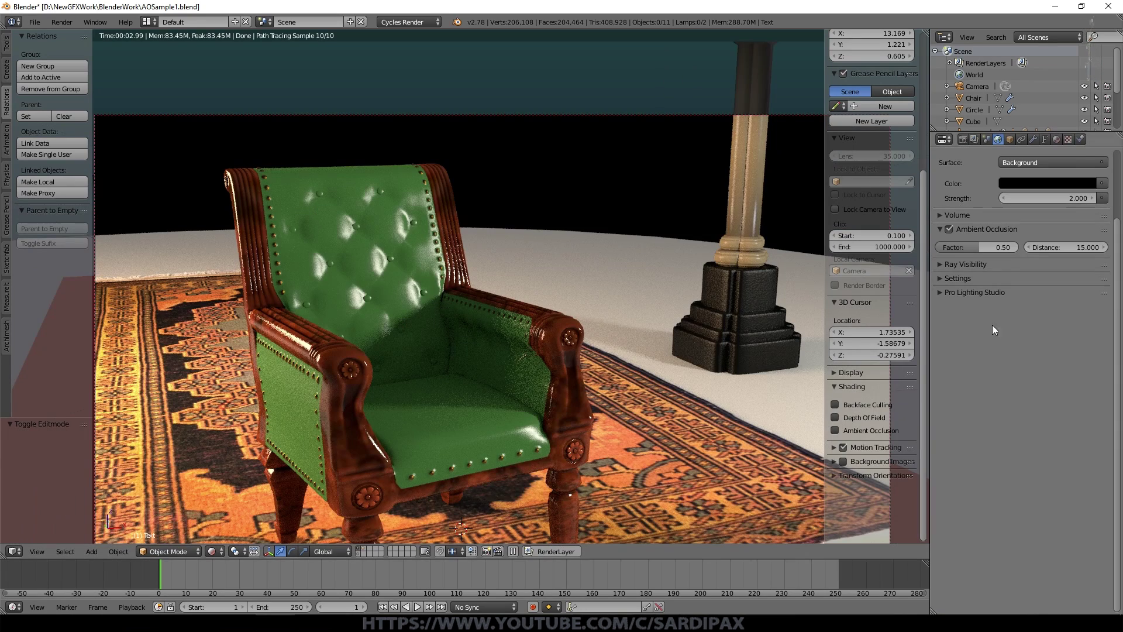
Step: Toggle world ambient occlusion to compare, trying factor 1.00 before settling on 0.50
left_click(950, 228)
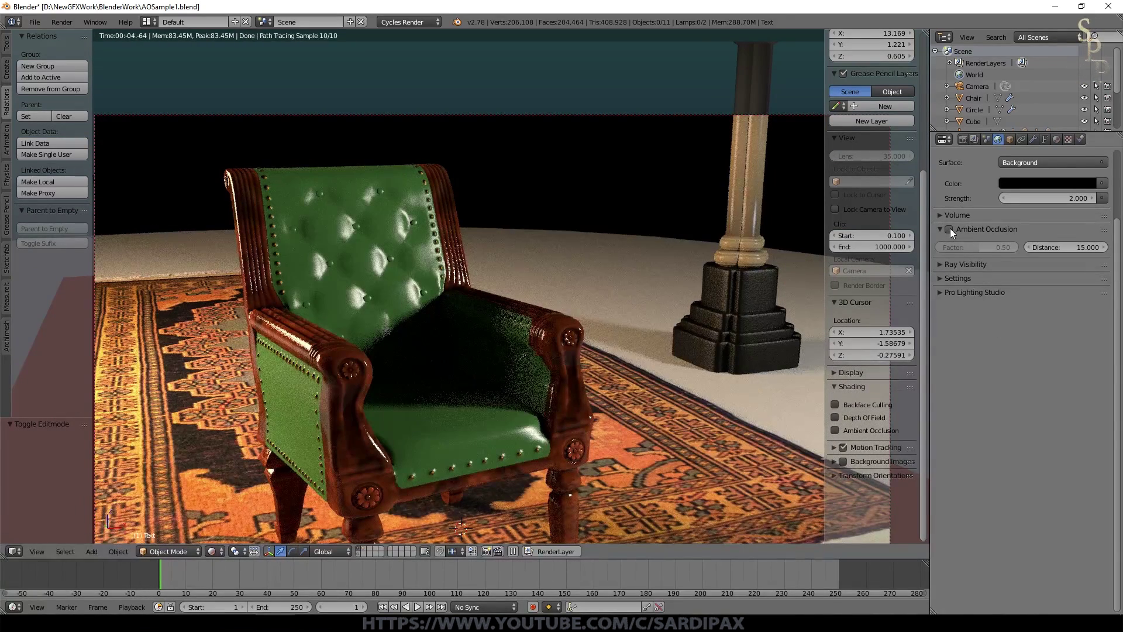
left_click(949, 229)
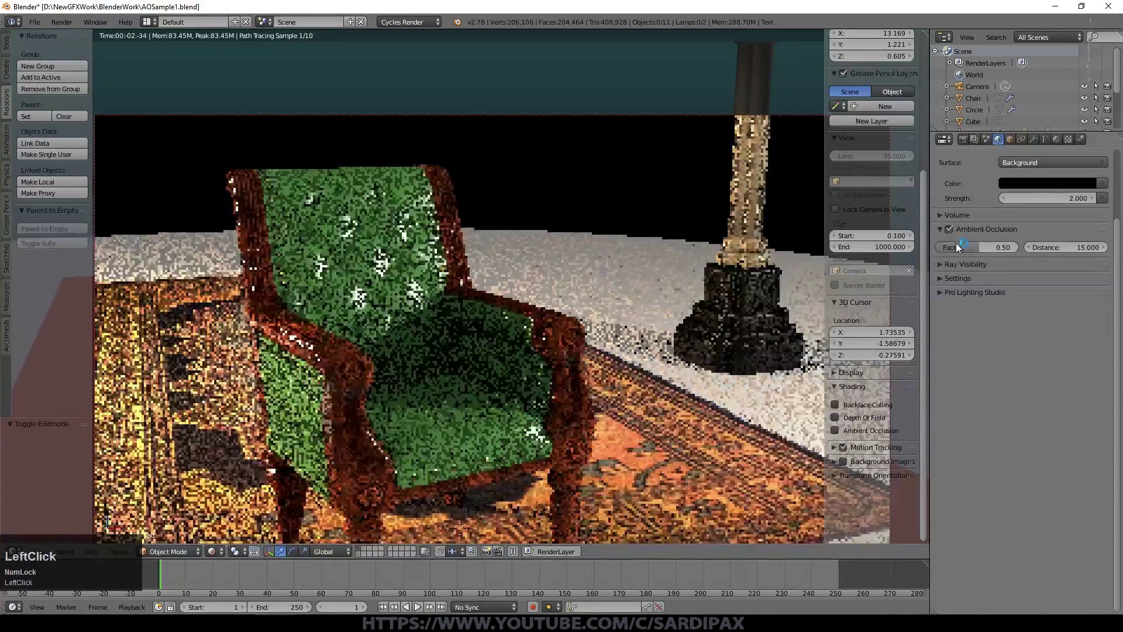
left_click_drag(956, 244, 988, 244)
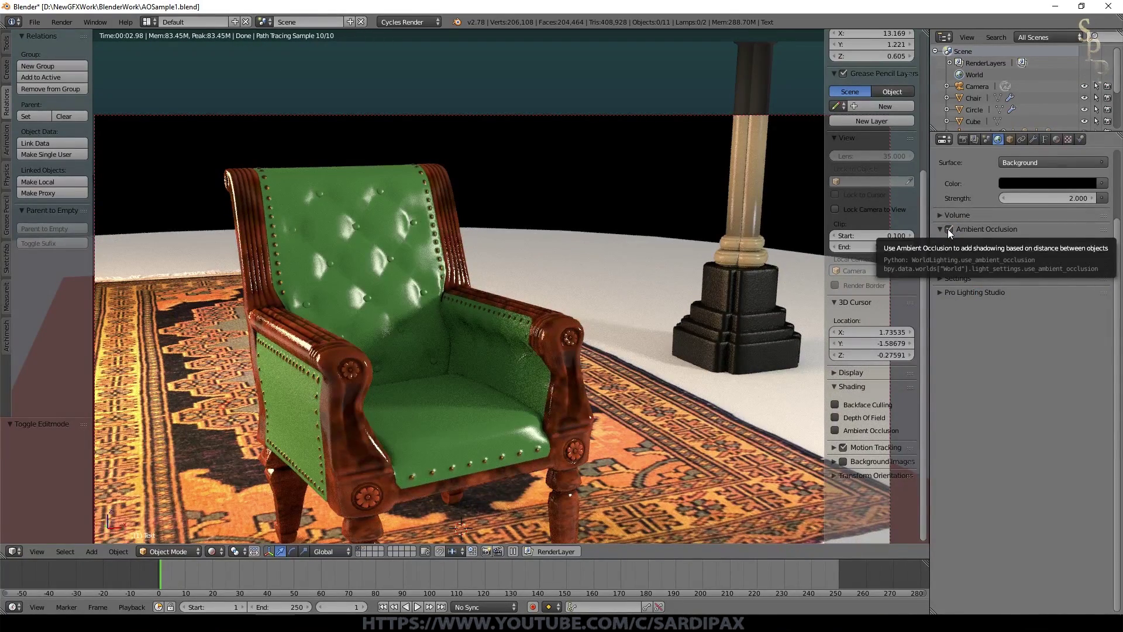
left_click(948, 230)
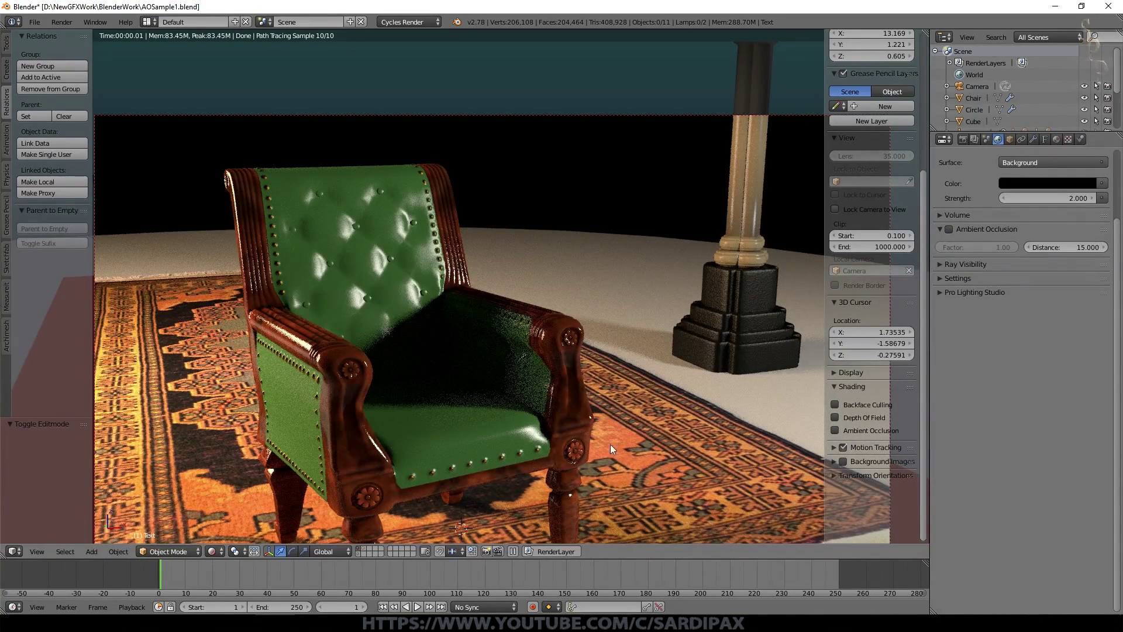
left_click(948, 230)
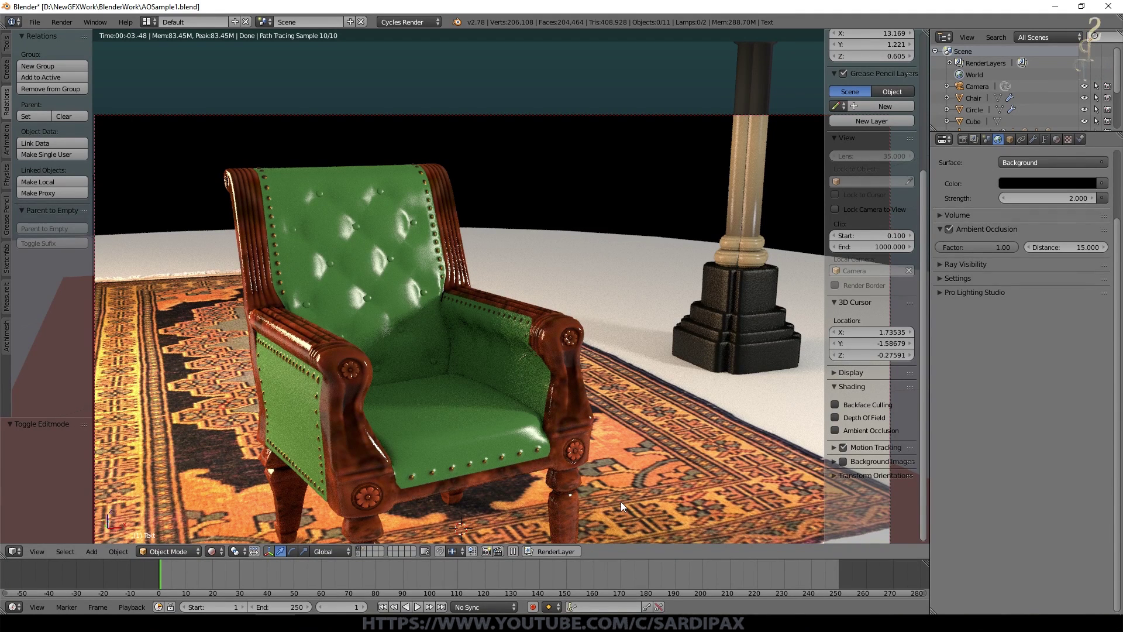
left_click_drag(1010, 244, 984, 244)
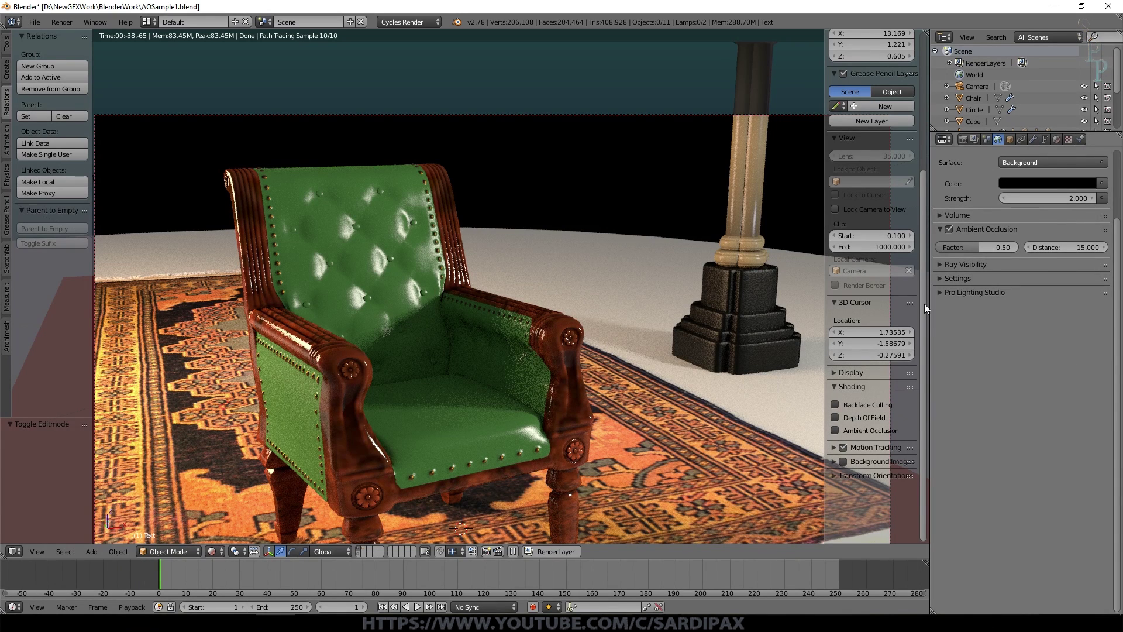
left_click(212, 551)
left_click(230, 514)
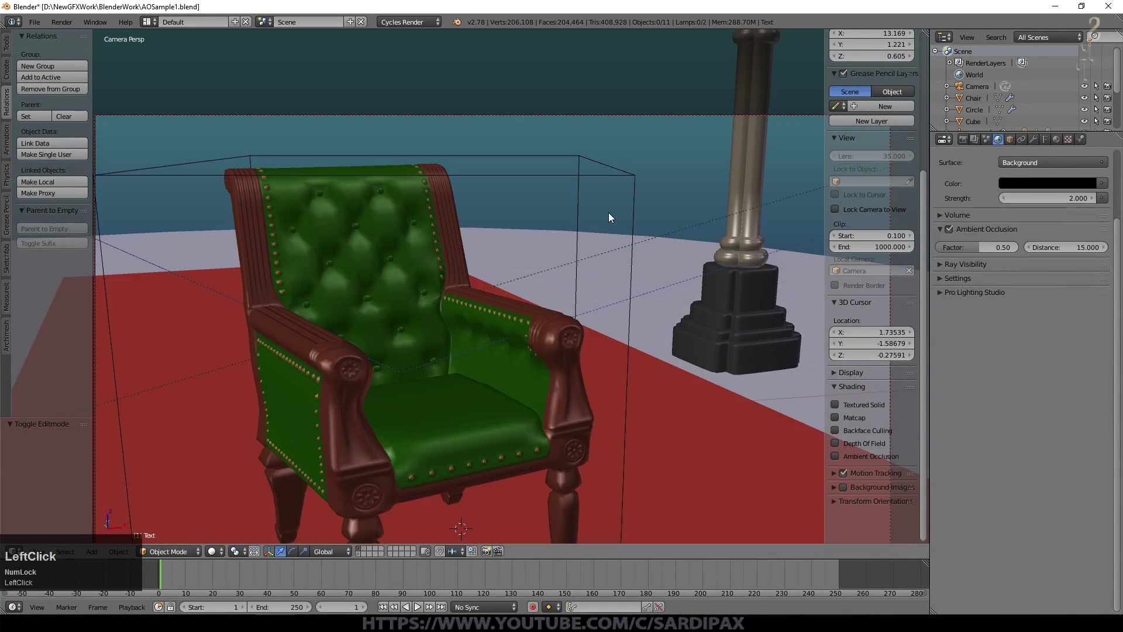
scroll(639, 353, "down", 2)
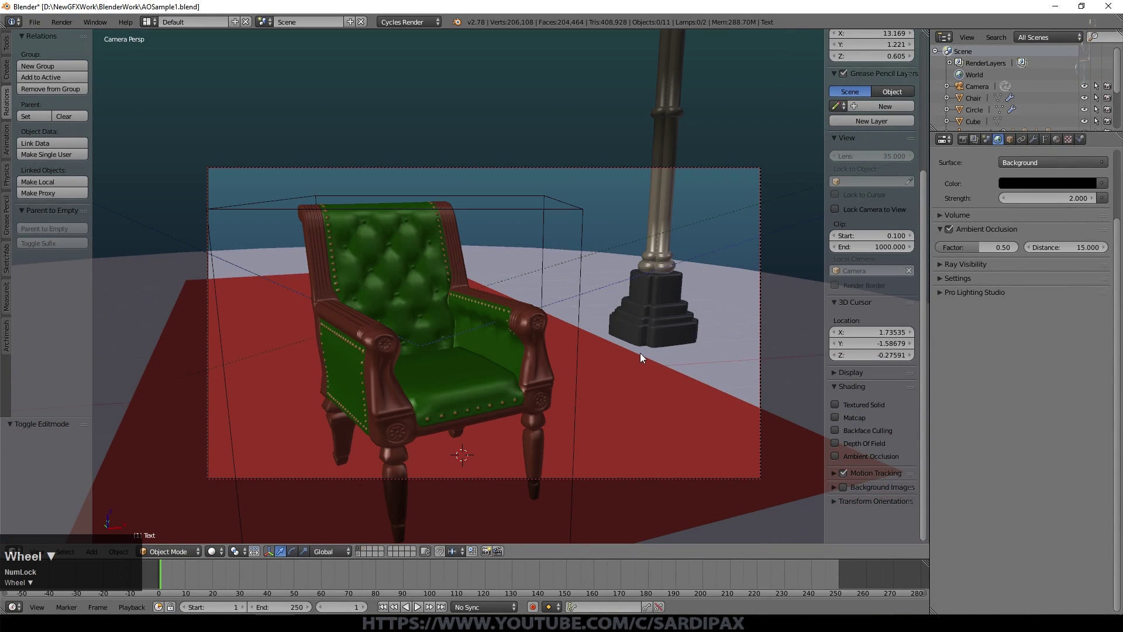
key("n")
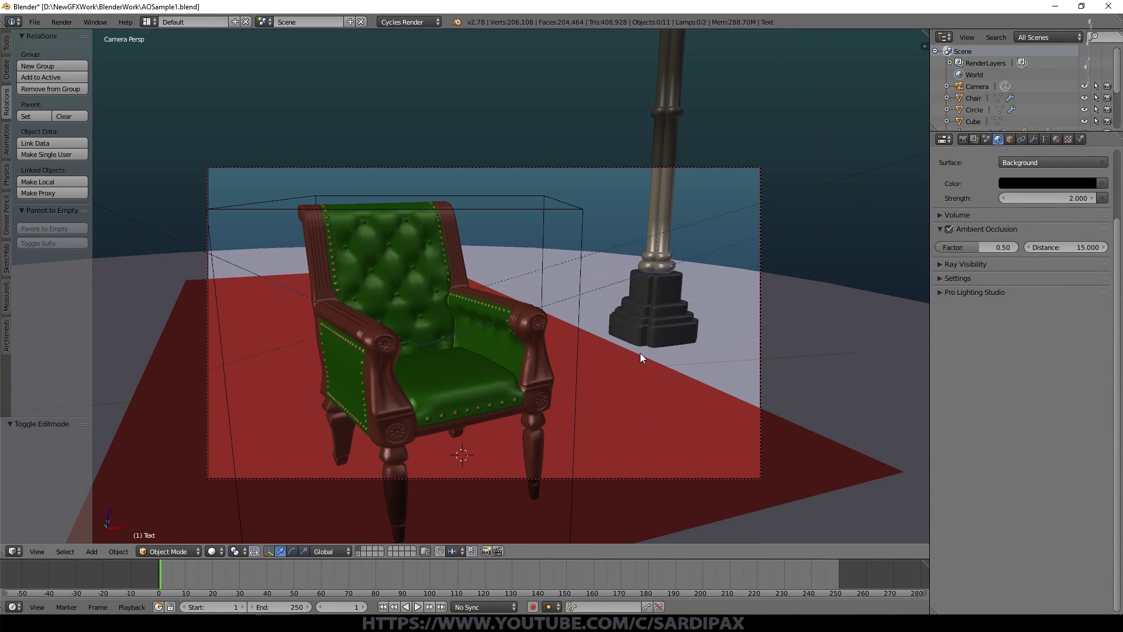
key("F11")
scroll(310, 367, "down", 1)
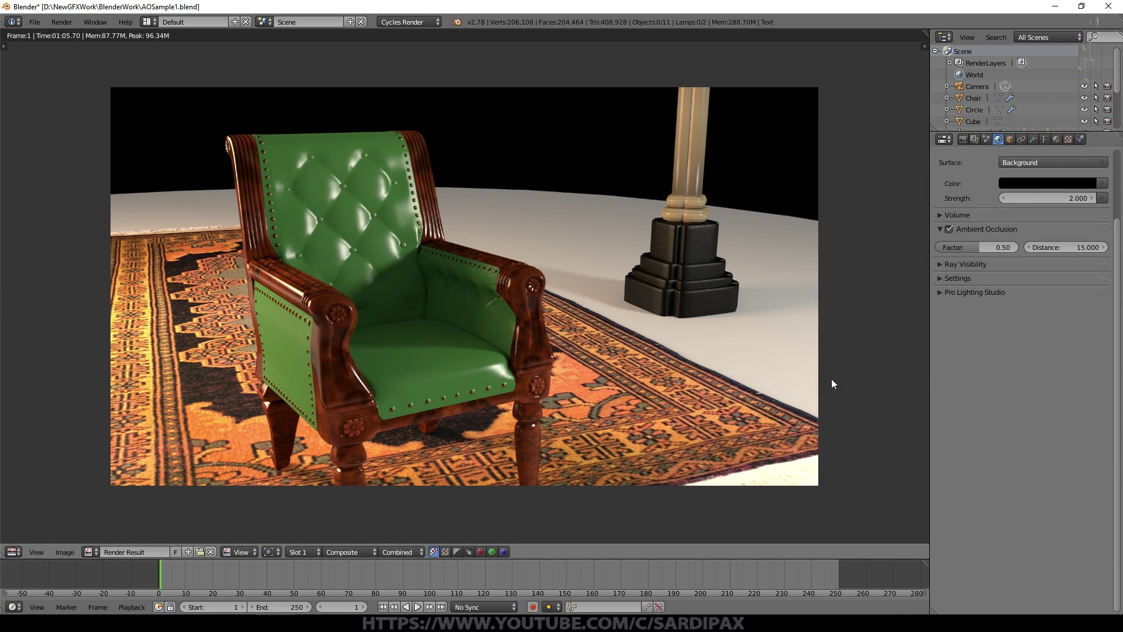
scroll(539, 396, "up", 4)
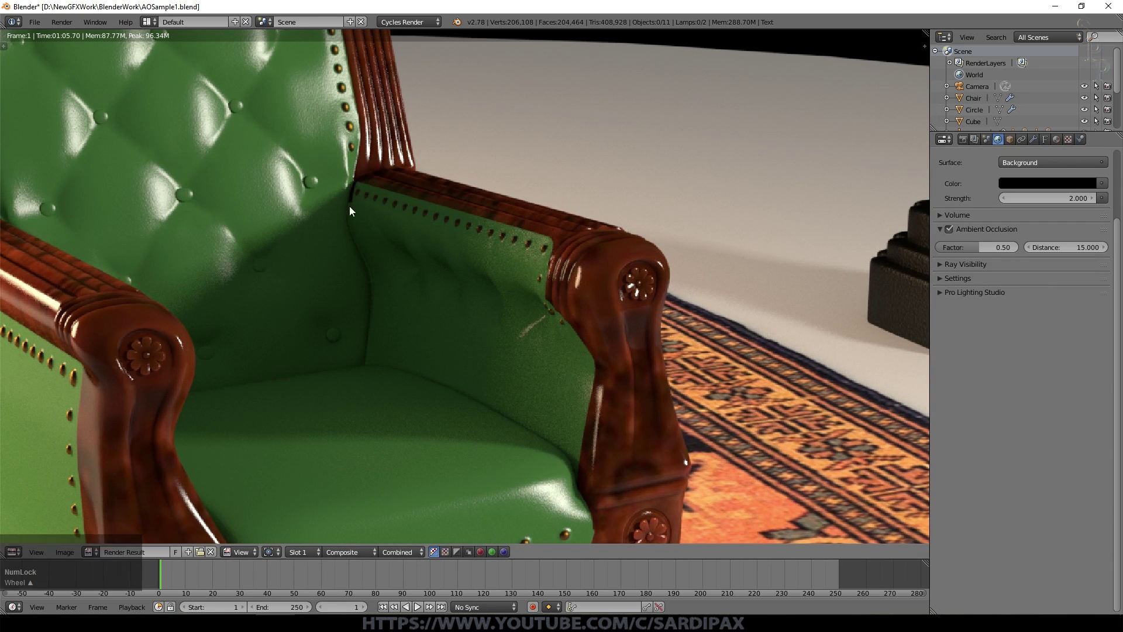
scroll(203, 189, "down", 4)
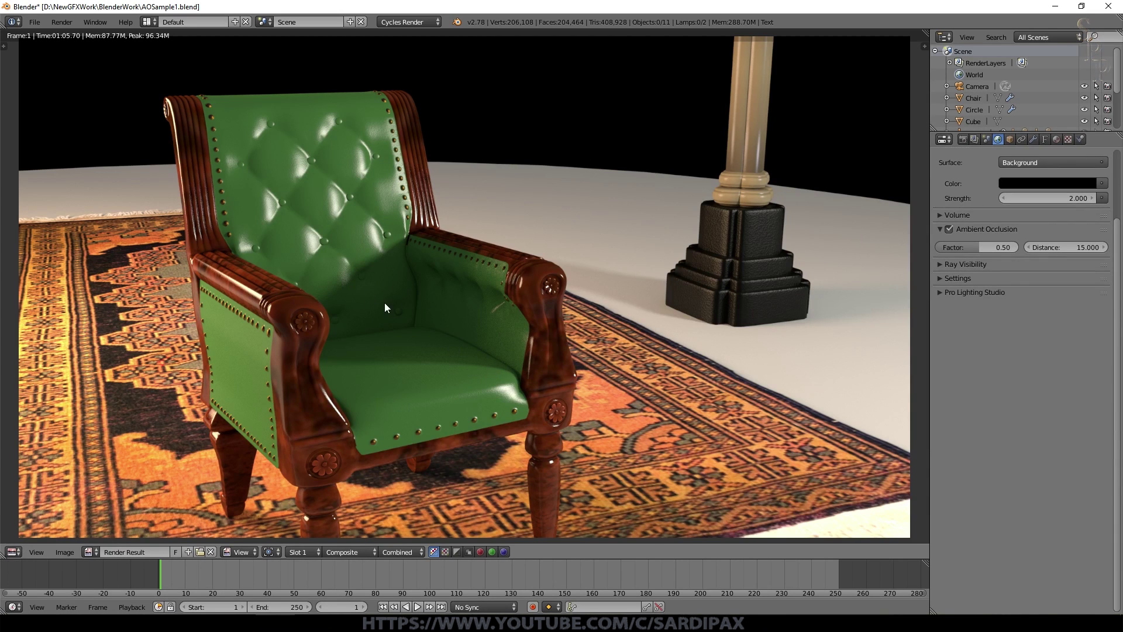
scroll(384, 303, "up", 2)
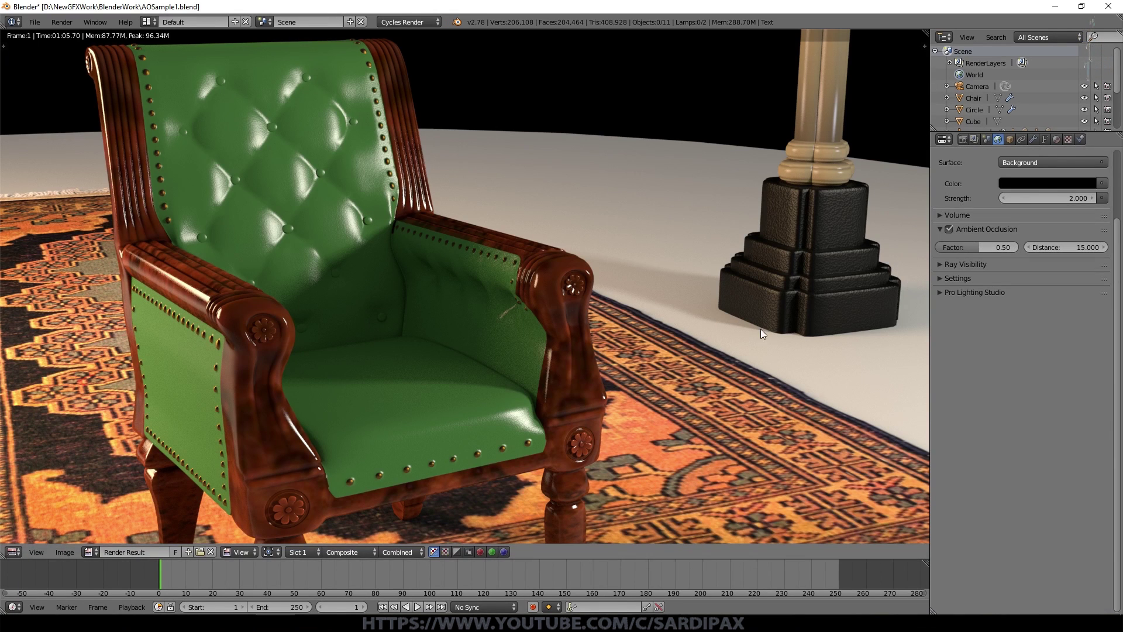
Step: Flip between render Slot 1 and Slot 2 to compare, ending on Slot 2
left_click(302, 551)
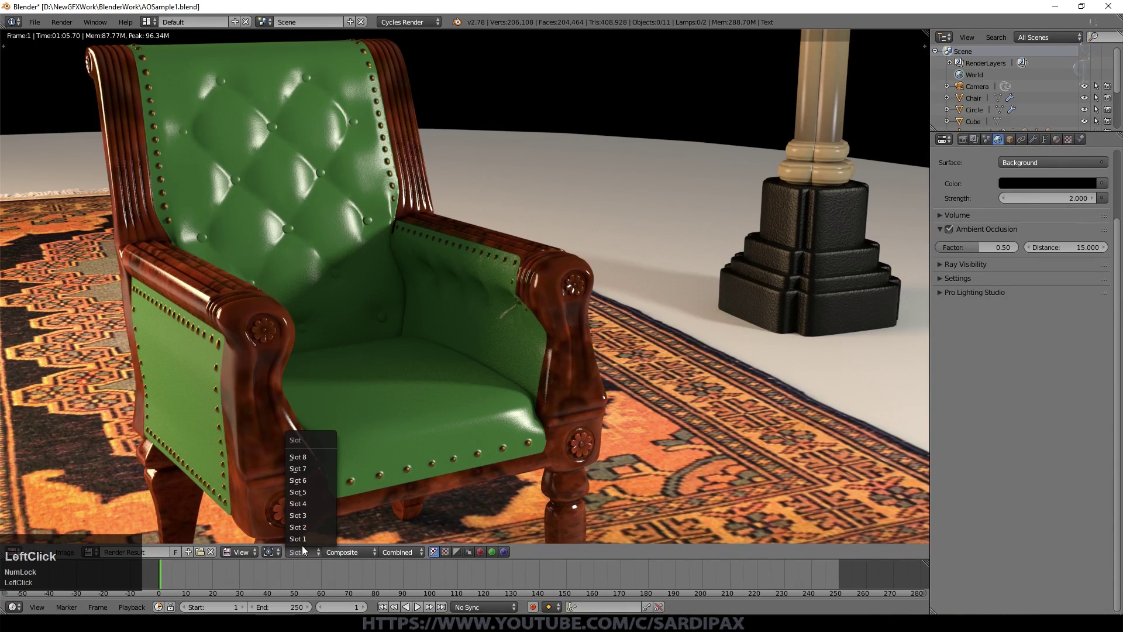
left_click(304, 528)
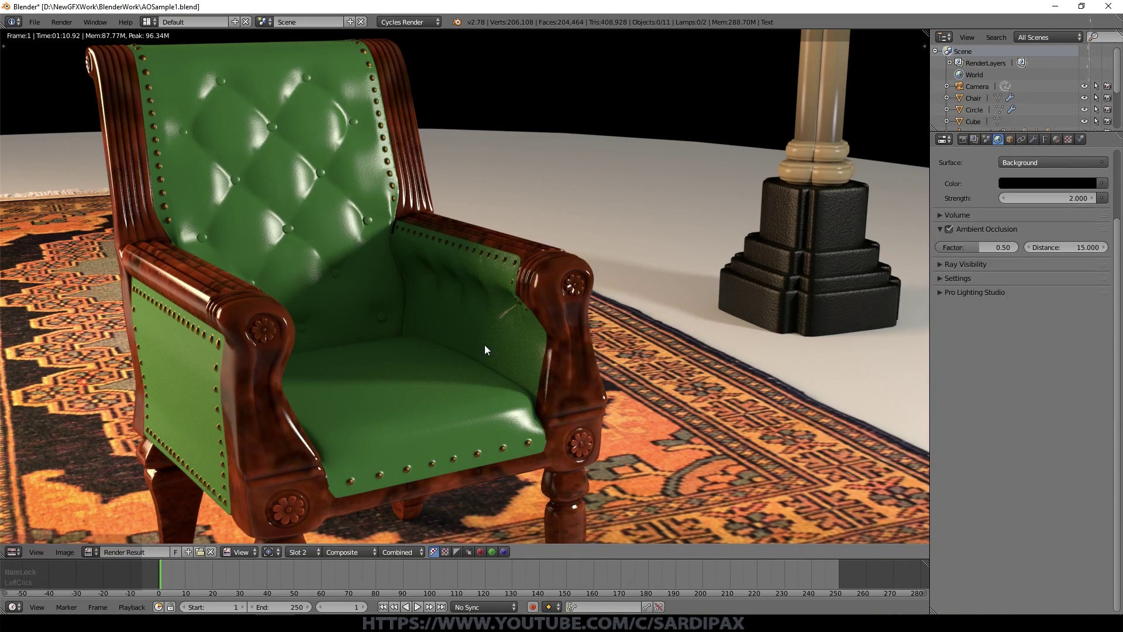
scroll(462, 353, "up", 2)
scroll(456, 360, "up", 1)
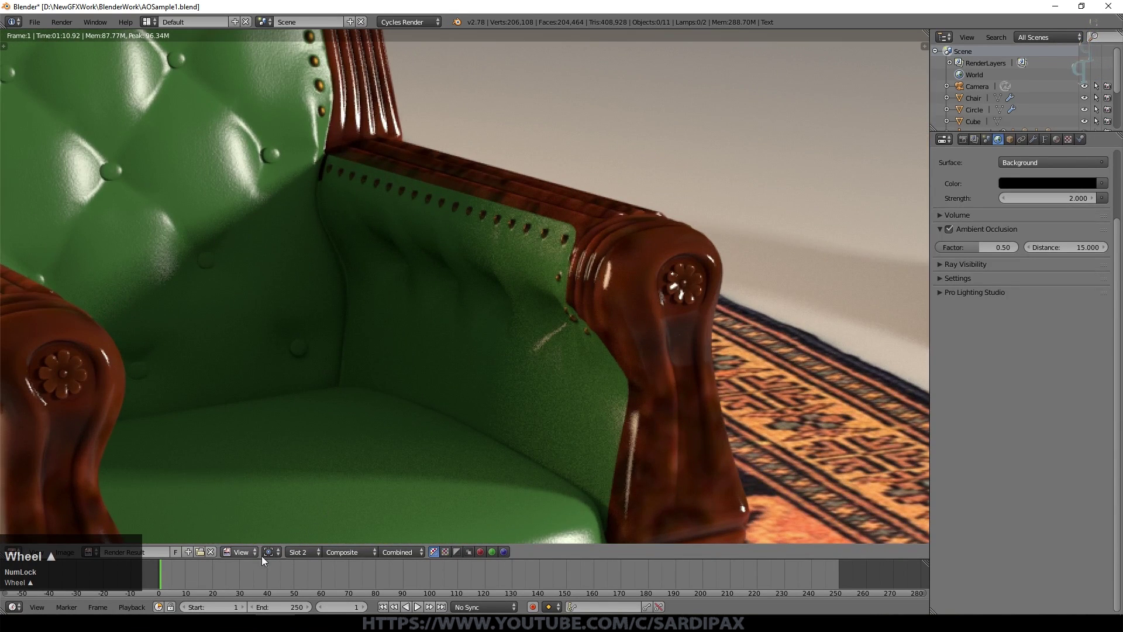
left_click(306, 550)
left_click(307, 540)
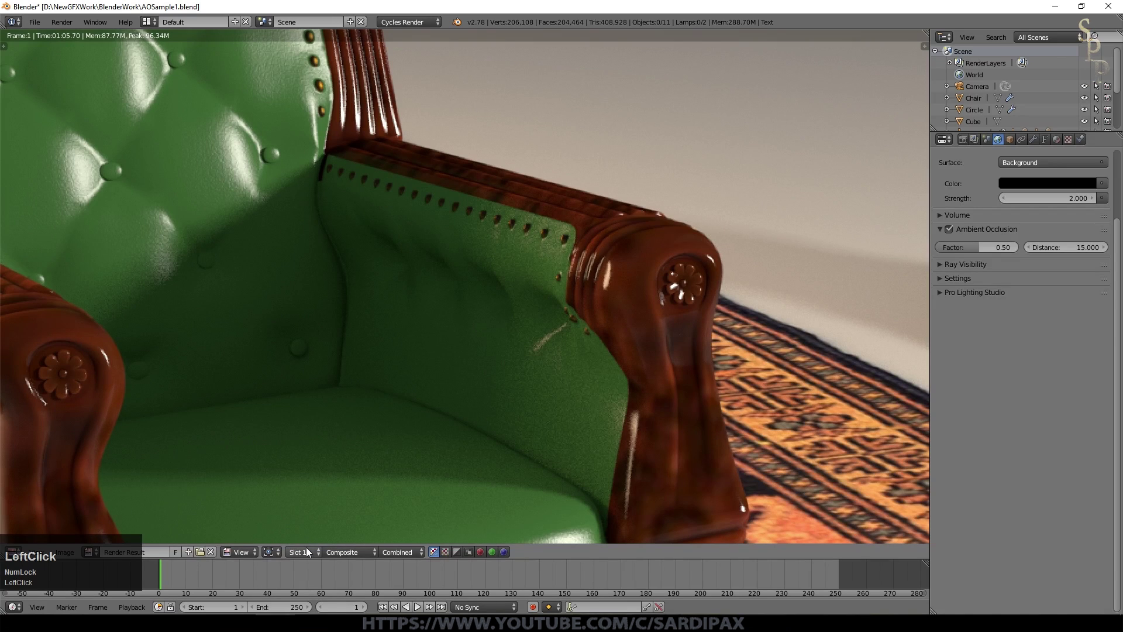
left_click(303, 552)
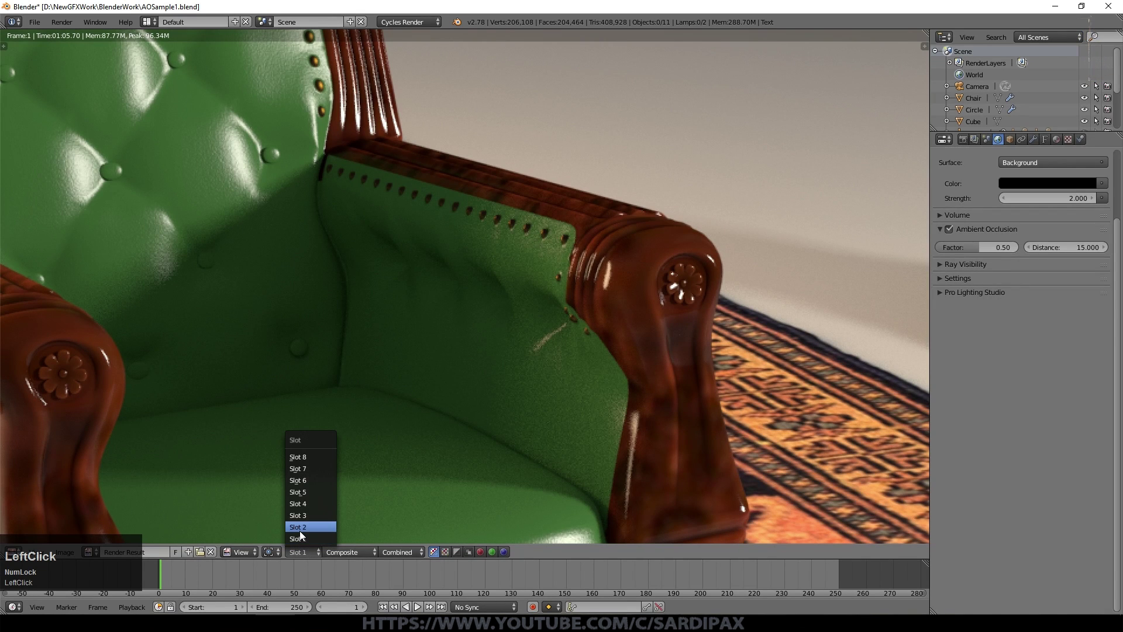
left_click(300, 531)
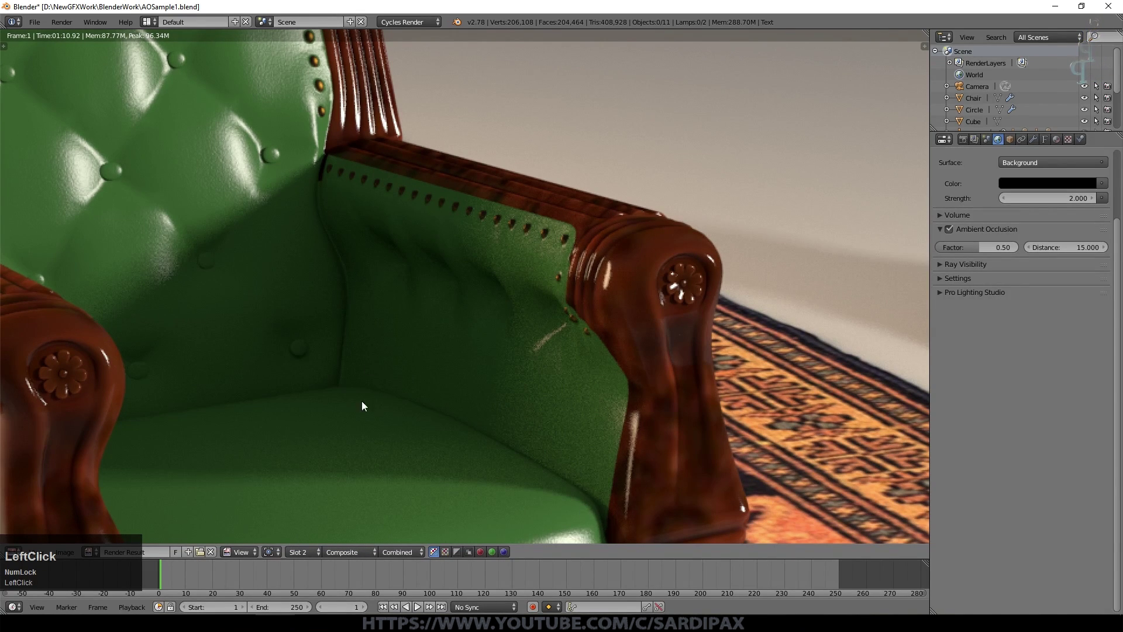
scroll(362, 401, "down", 2)
scroll(408, 462, "down", 2)
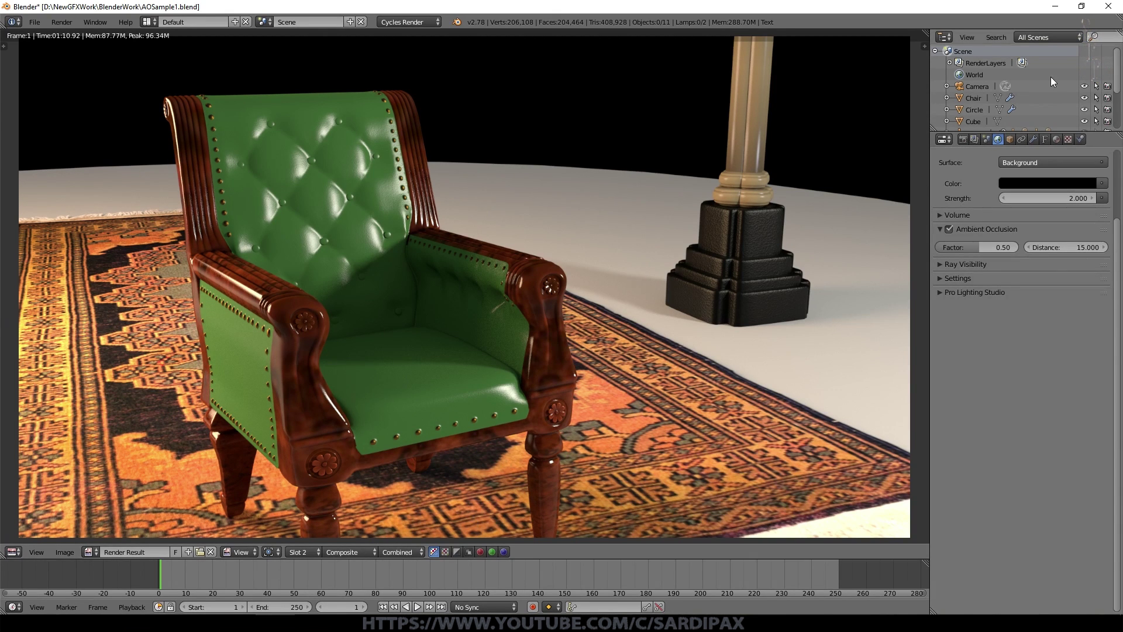
Step: Enable the AO pass in the Render Layers settings and start a new F12 render
left_click(975, 139)
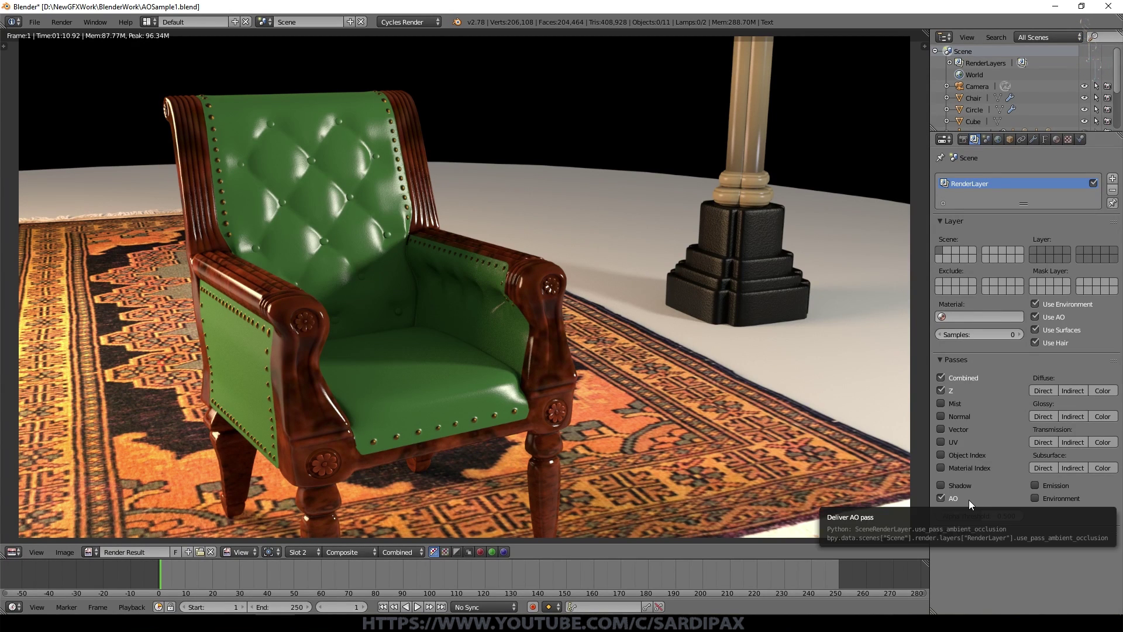
left_click(661, 476)
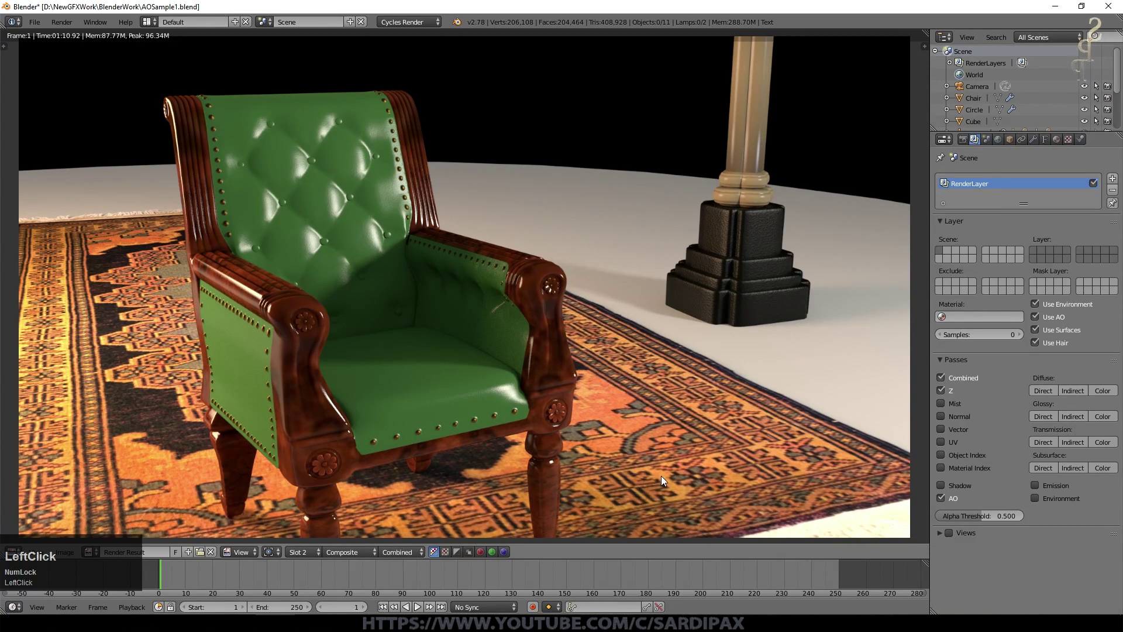
key("F12")
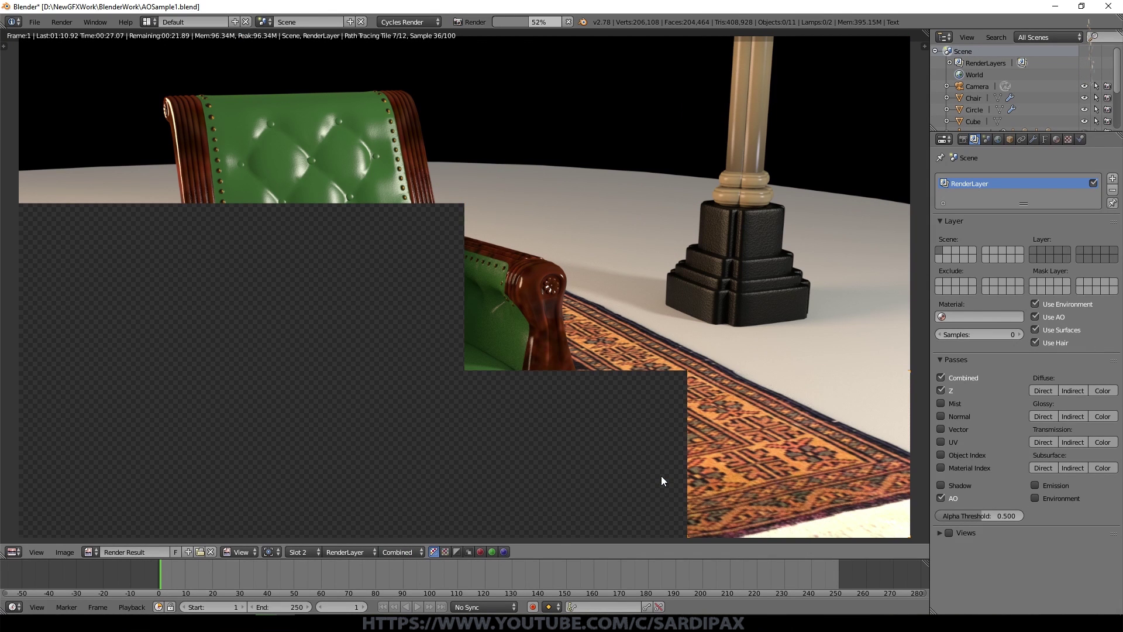
Step: Split the render area, make the top a compositing Node Editor, and nudge the Gamma node
left_click_drag(3, 45, 5, 237)
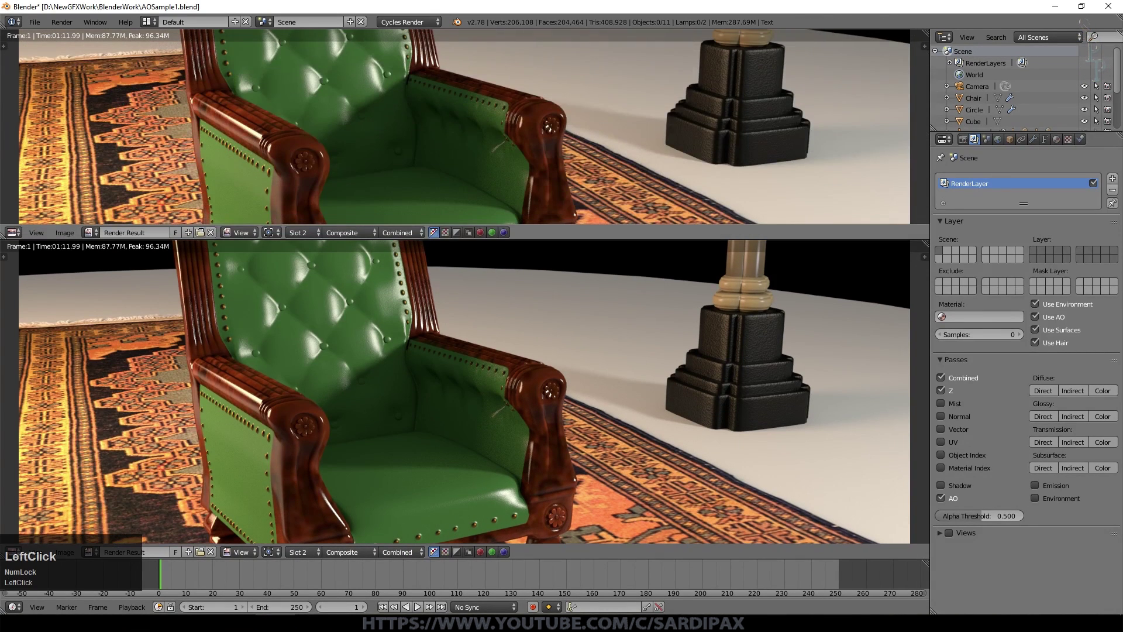
left_click(12, 232)
left_click(48, 375)
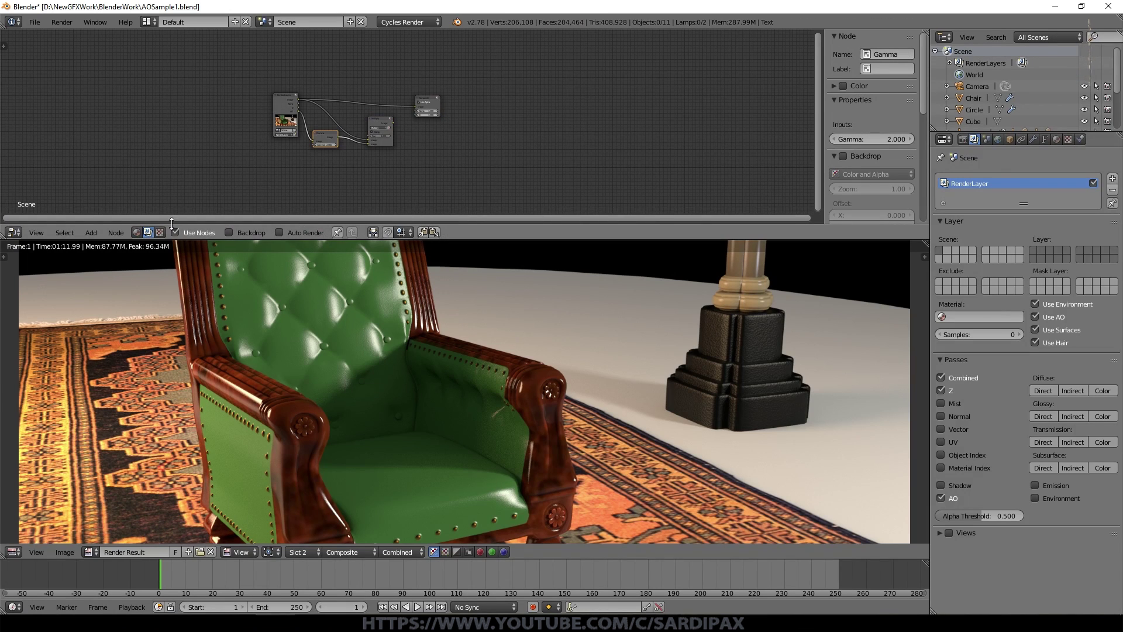
scroll(425, 139, "up", 3)
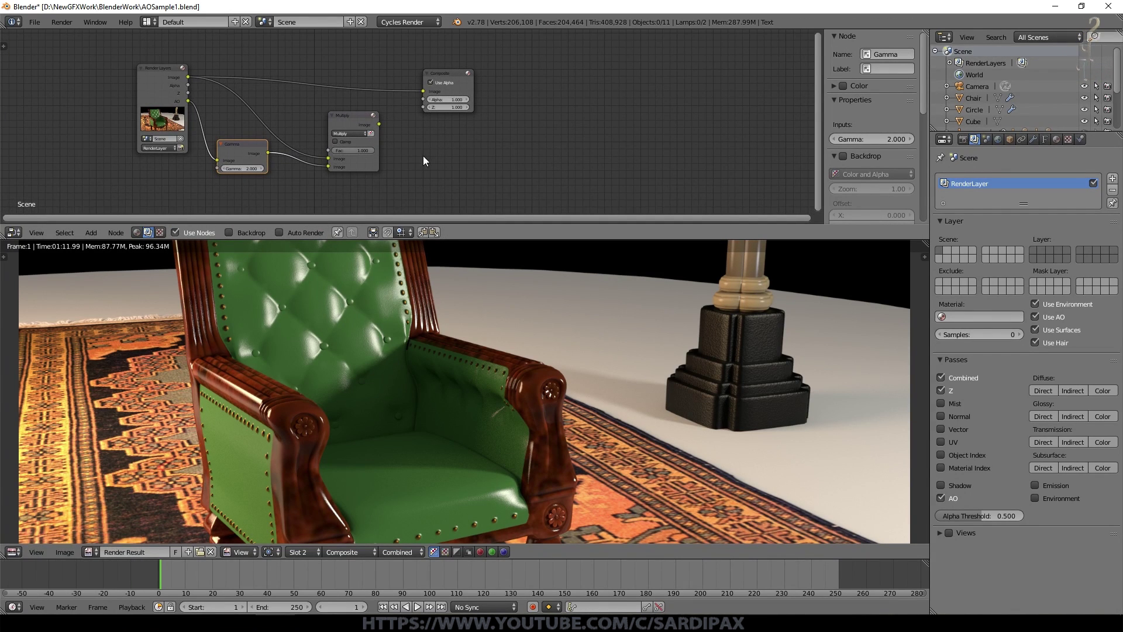
scroll(423, 155, "up", 2)
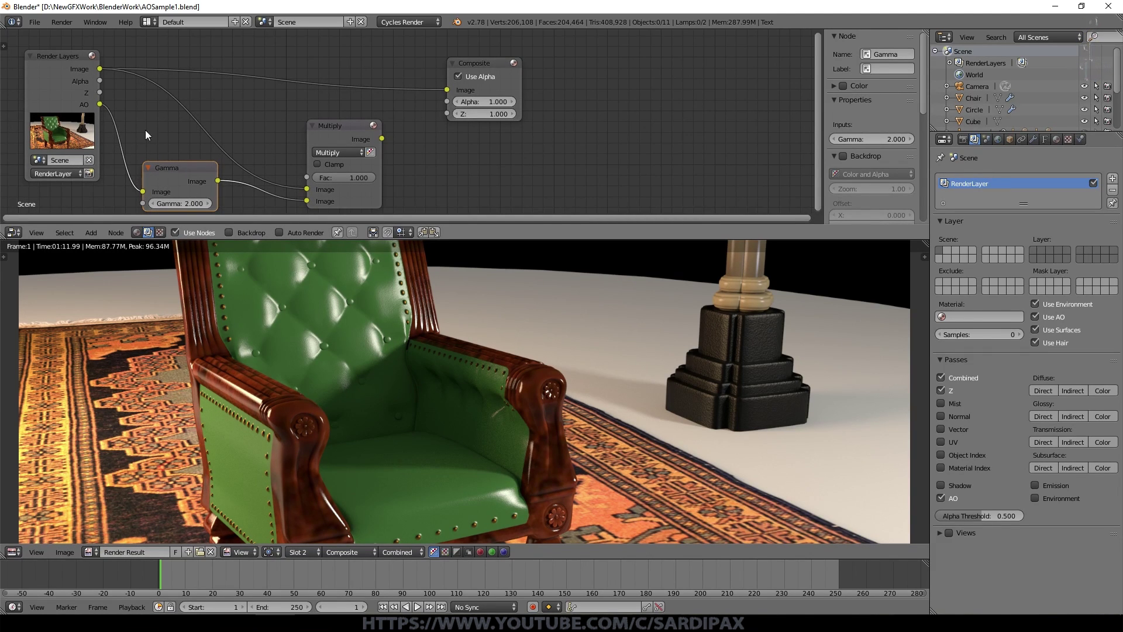
left_click_drag(187, 174, 185, 168)
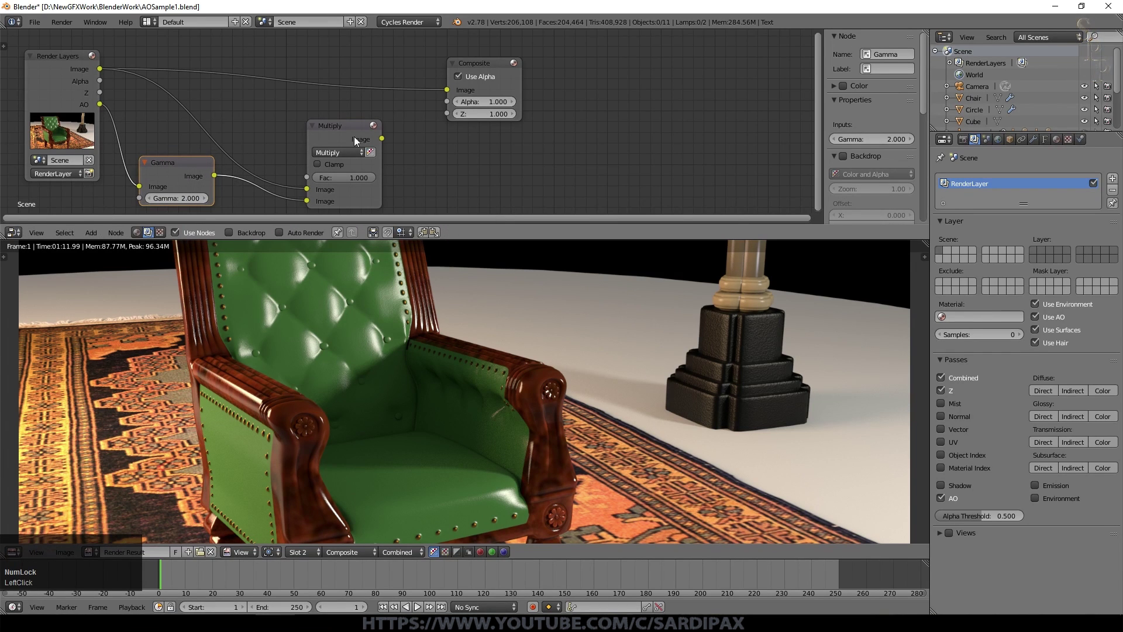
Step: Link the raw AO pass to the Composite output and inspect the armrest in the AO render
left_click_drag(100, 104, 447, 90)
scroll(476, 357, "down", 2)
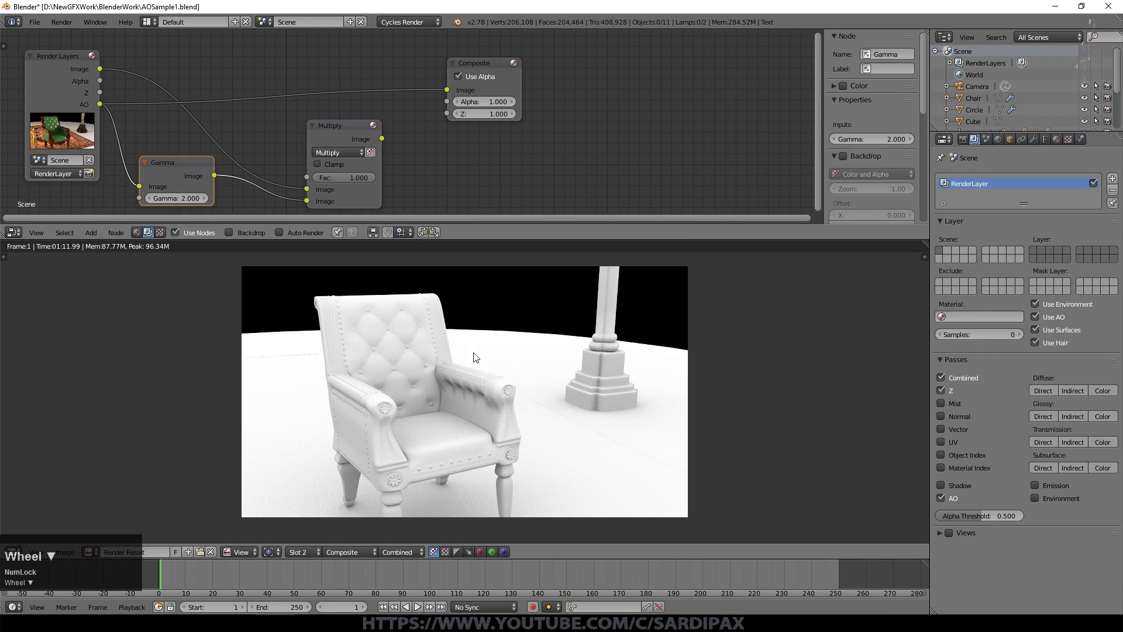
middle_click_drag(459, 351, 462, 337)
scroll(462, 337, "up", 4)
scroll(499, 319, "up", 2)
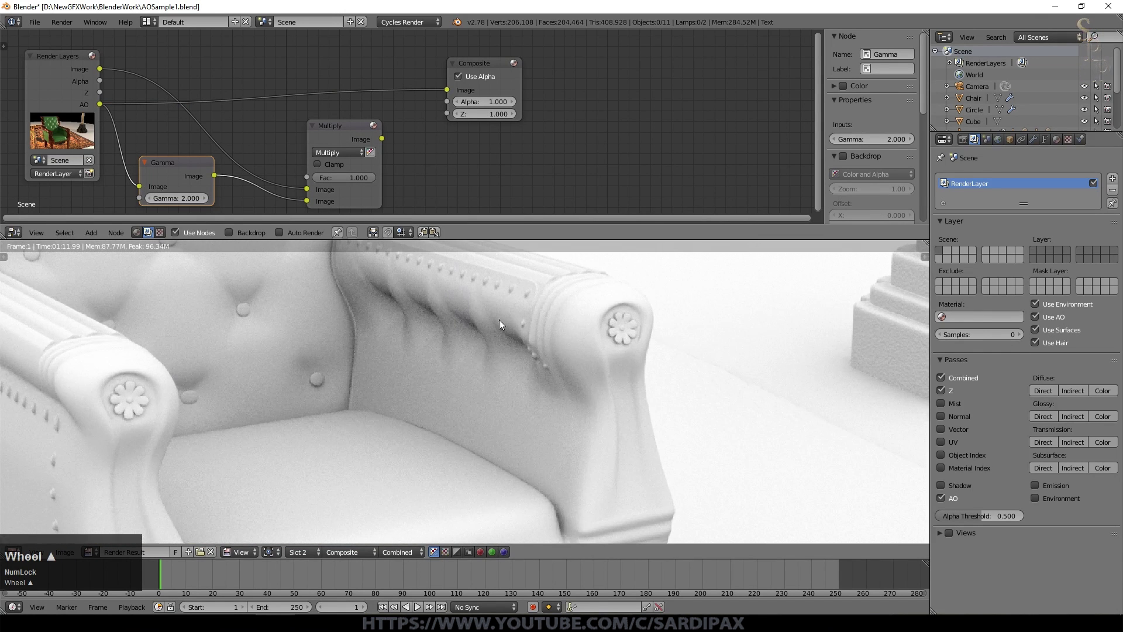
scroll(444, 332, "down", 3)
scroll(439, 328, "up", 2)
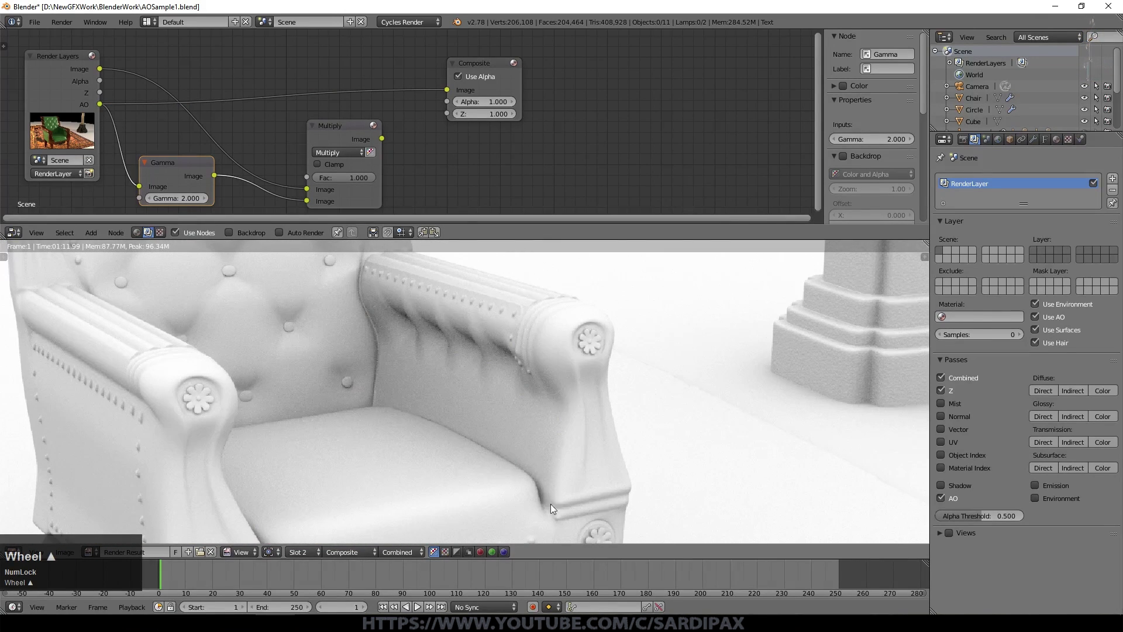
middle_click_drag(677, 363, 688, 433, "shift")
Step: Route the Gamma node's darkened AO output into the Composite input instead
scroll(536, 423, "down", 1)
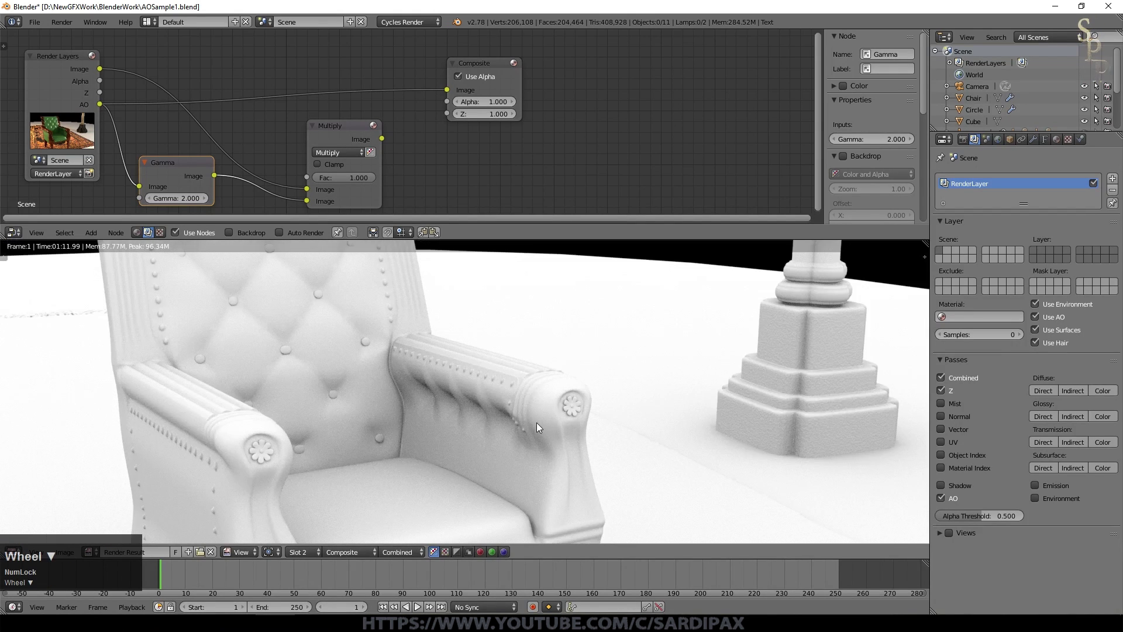
scroll(535, 422, "down", 2)
left_click(205, 183)
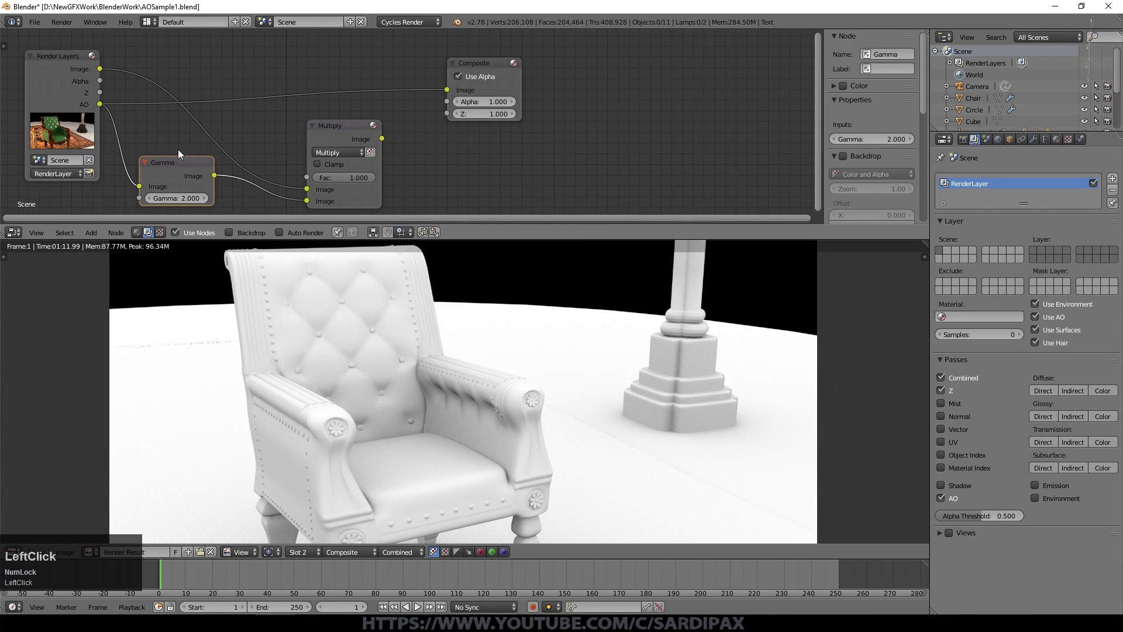
left_click_drag(214, 176, 447, 90)
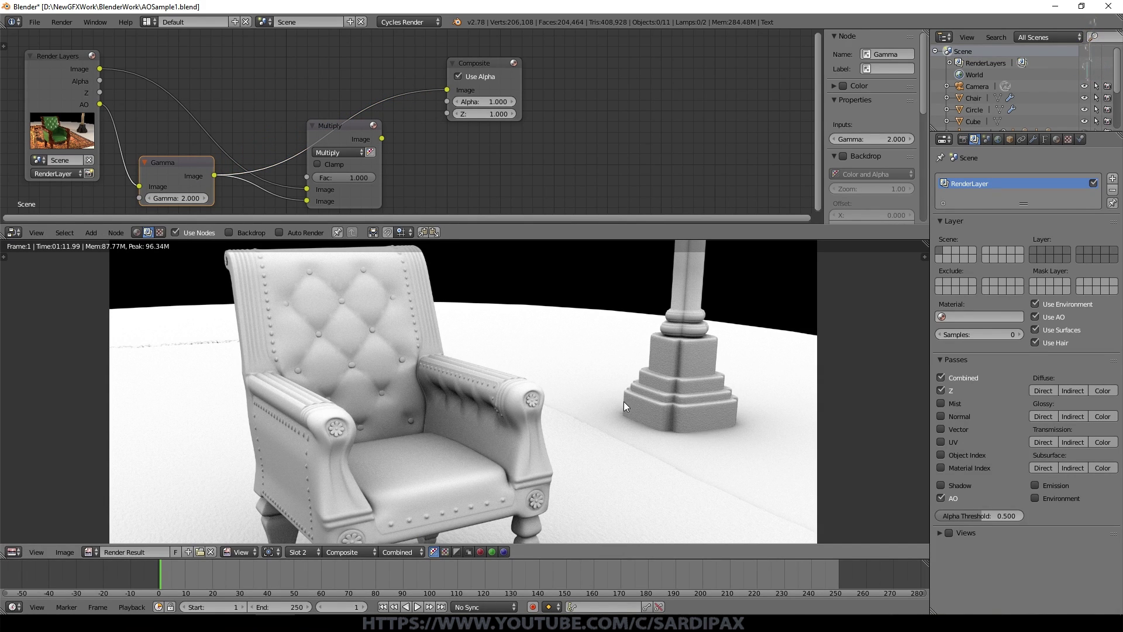
Step: Connect the Multiply node's Image output to the Composite Image input
left_click_drag(353, 134, 359, 134)
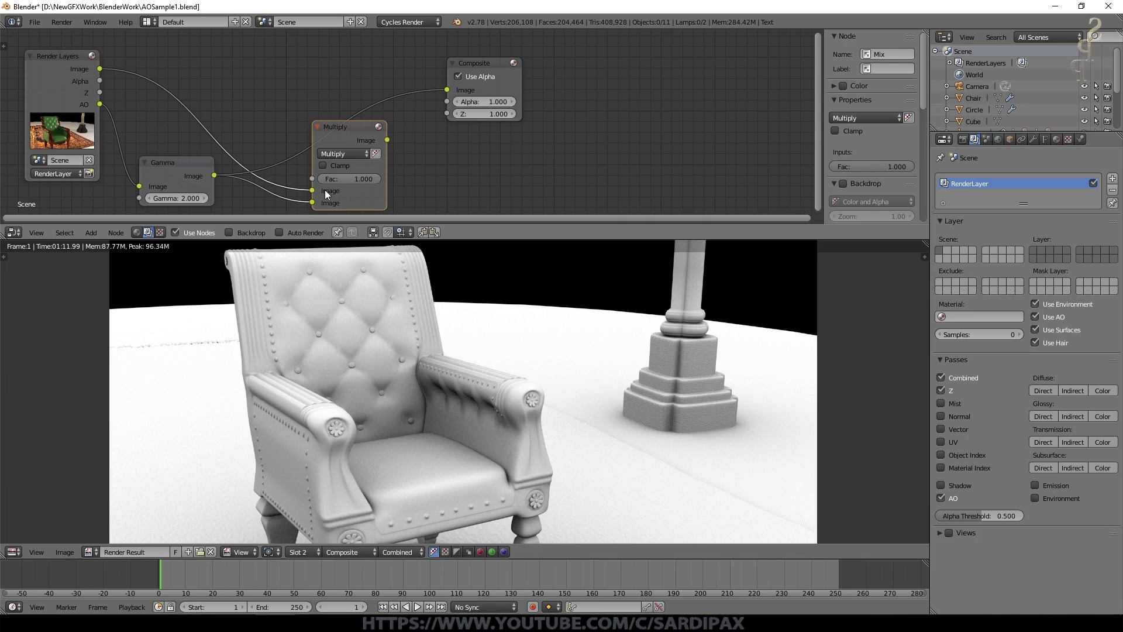
left_click_drag(387, 141, 447, 90)
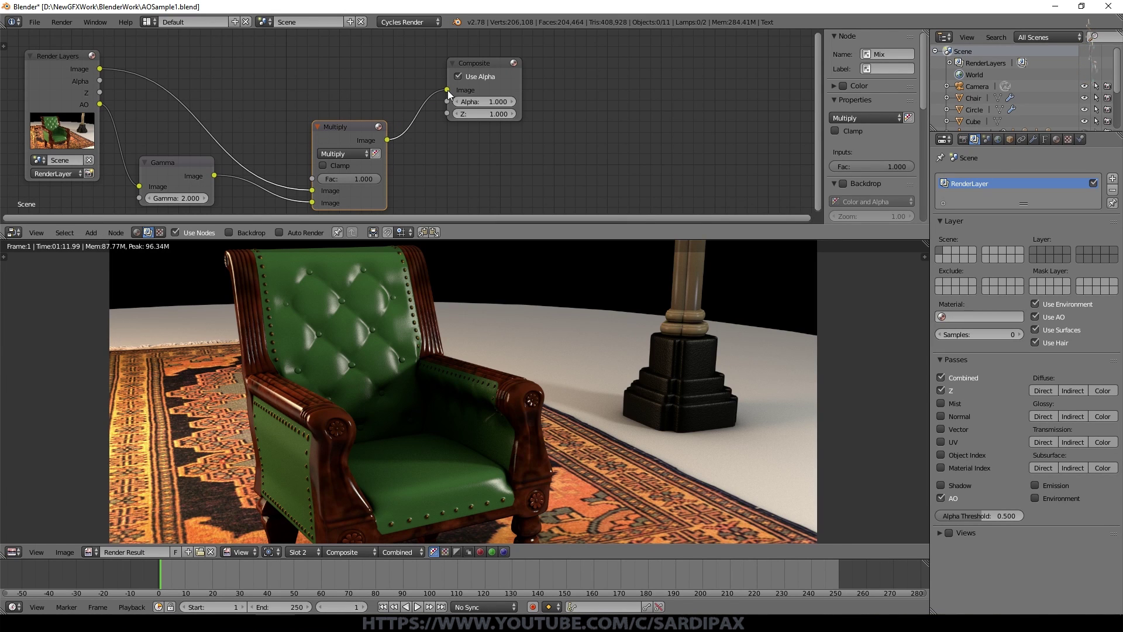
scroll(455, 394, "up", 2)
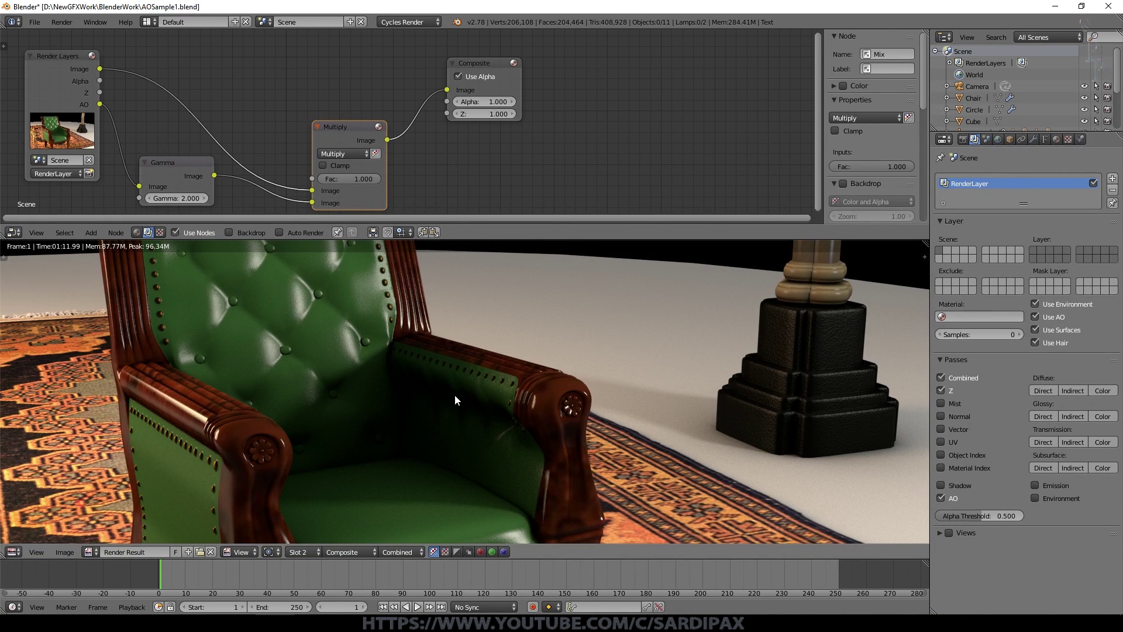
Step: Adjust the Multiply Fac down and back up, settling at 0.864
left_click(354, 179)
left_click_drag(377, 179, 326, 179)
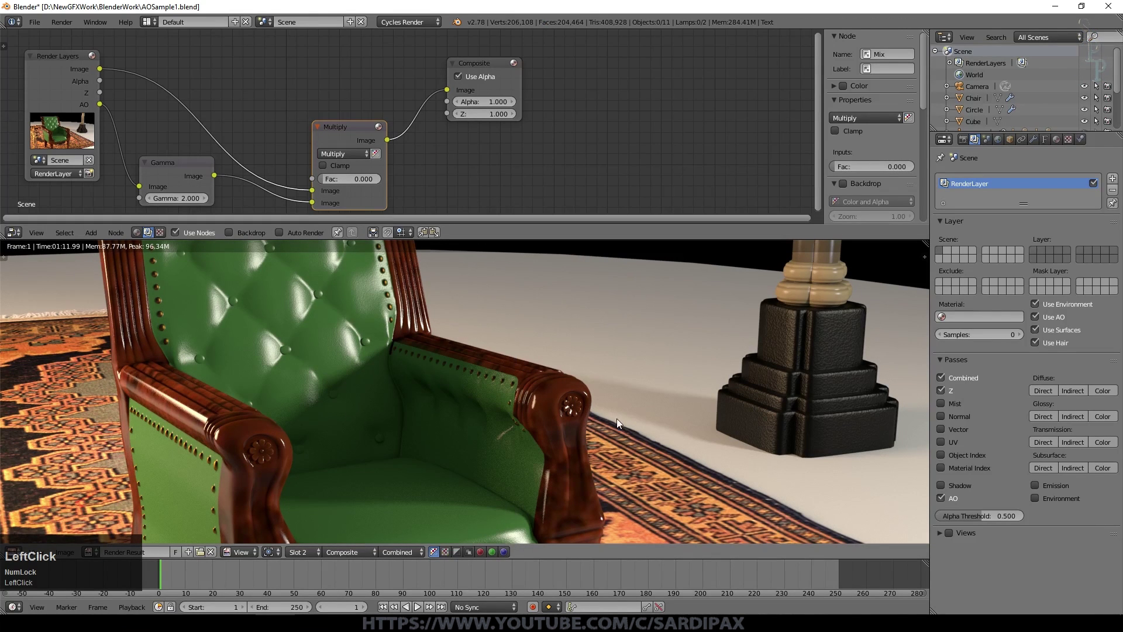
left_click_drag(325, 179, 376, 179)
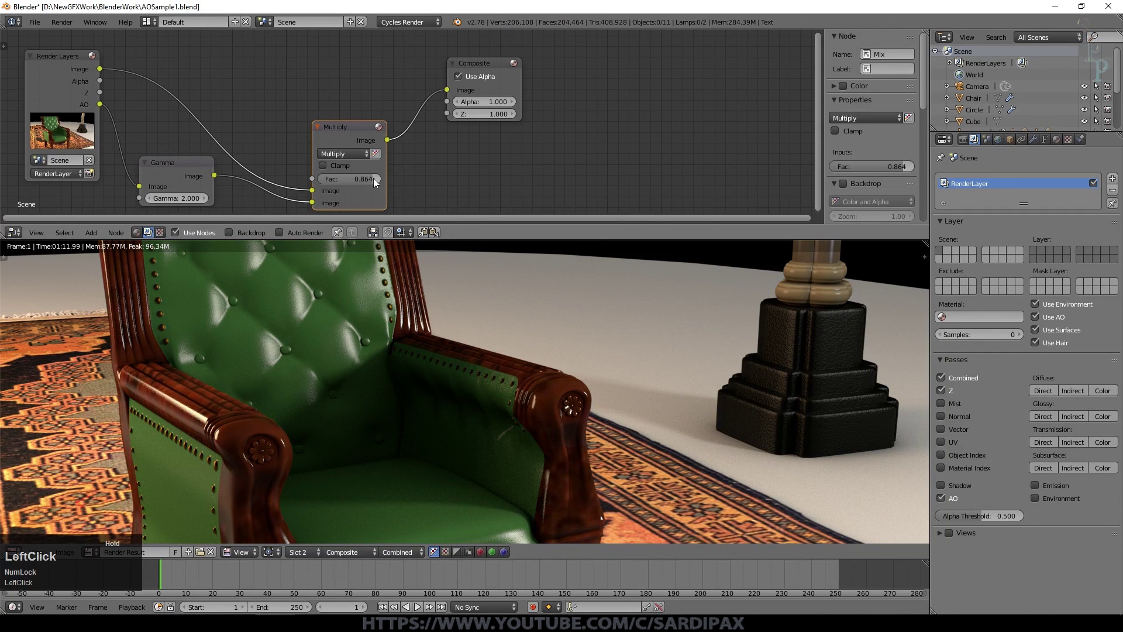
mouse_move(518, 175)
middle_mouse_down()
mouse_move(601, 131)
mouse_move(563, 151)
middle_mouse_up()
Step: Nudge the Gamma and Multiply nodes into slightly new positions
left_click(254, 143)
left_click_drag(255, 140, 258, 137)
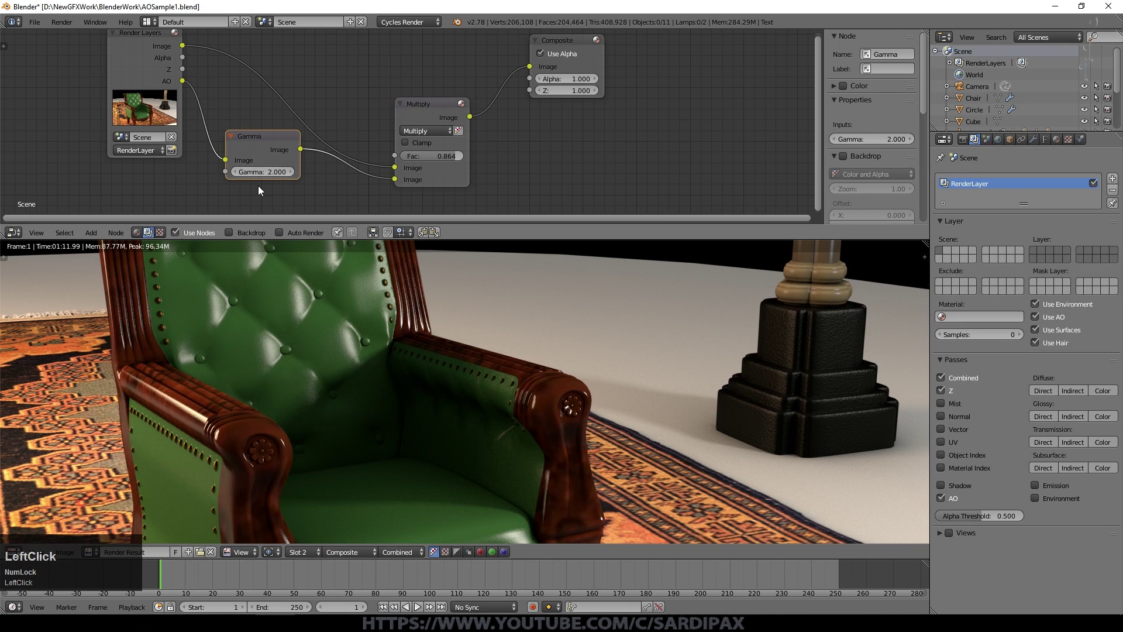
mouse_move(430, 104)
left_mouse_down()
mouse_move(434, 112)
mouse_move(418, 78)
left_mouse_up()
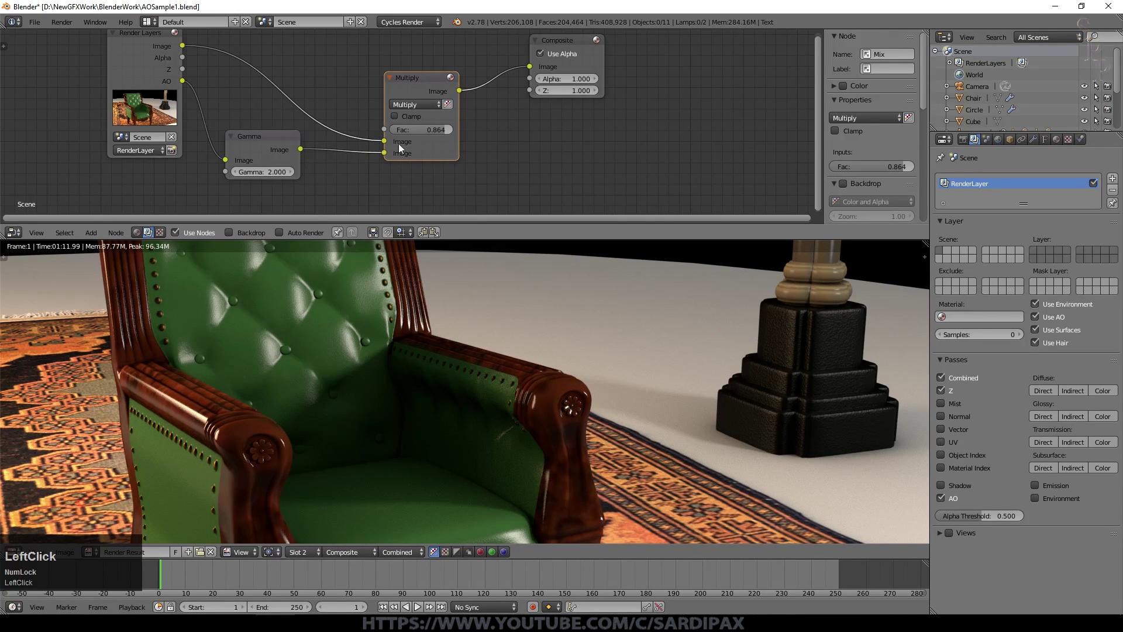
scroll(470, 279, "down", 1)
scroll(507, 298, "down", 1)
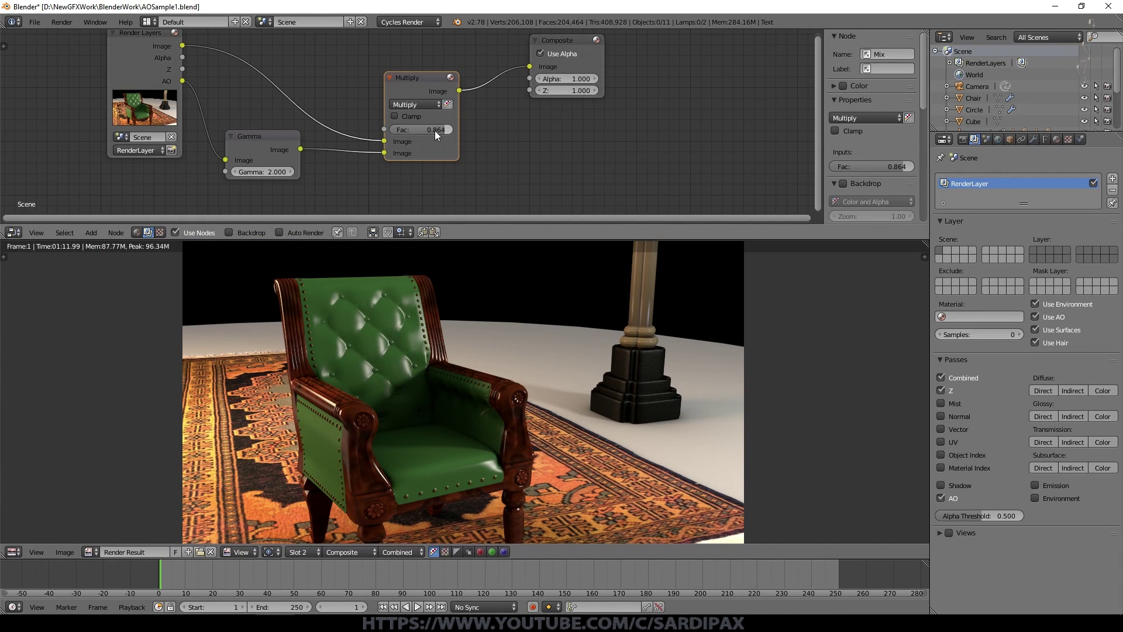
Step: Compare the Multiply Fac at 0, then set it to 1.000
left_click_drag(441, 127, 398, 128)
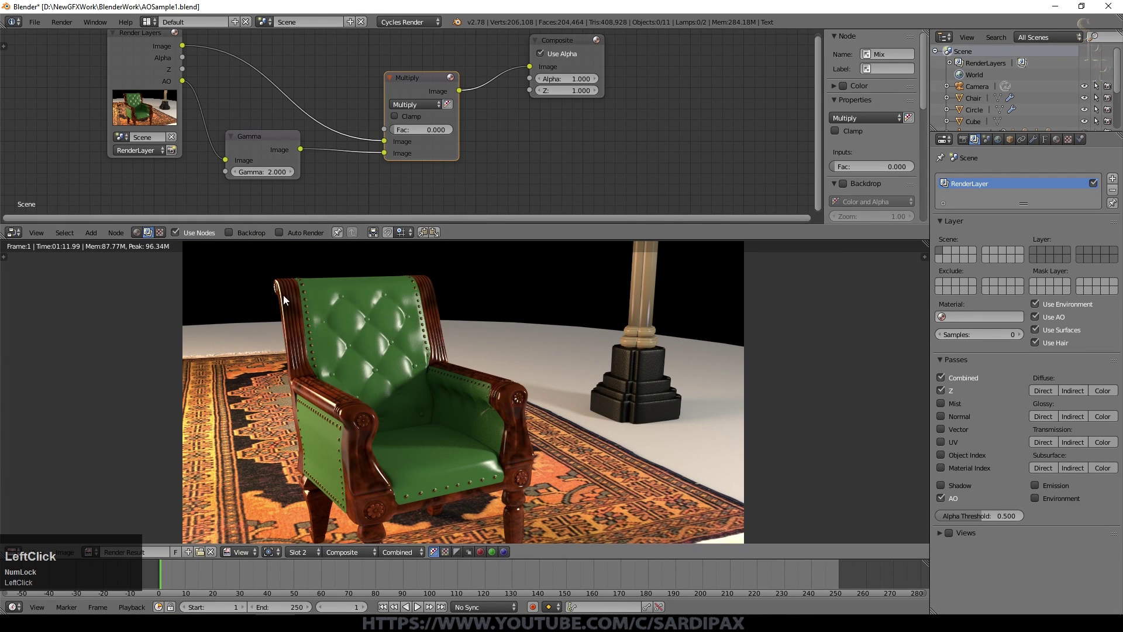
scroll(572, 339, "up", 1)
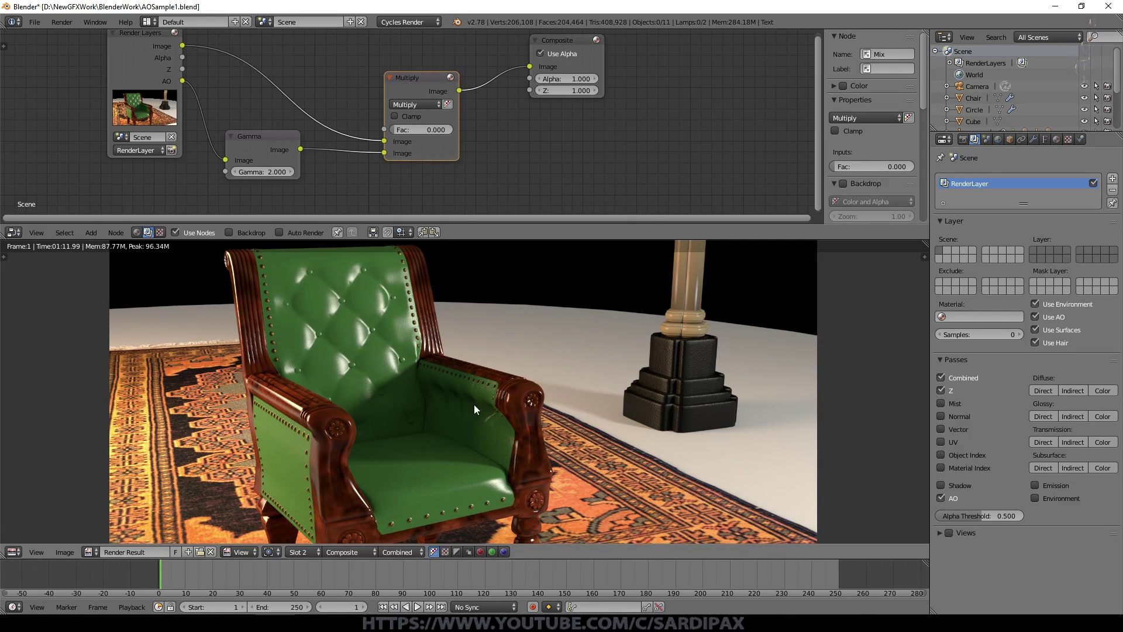
left_click_drag(395, 128, 451, 129)
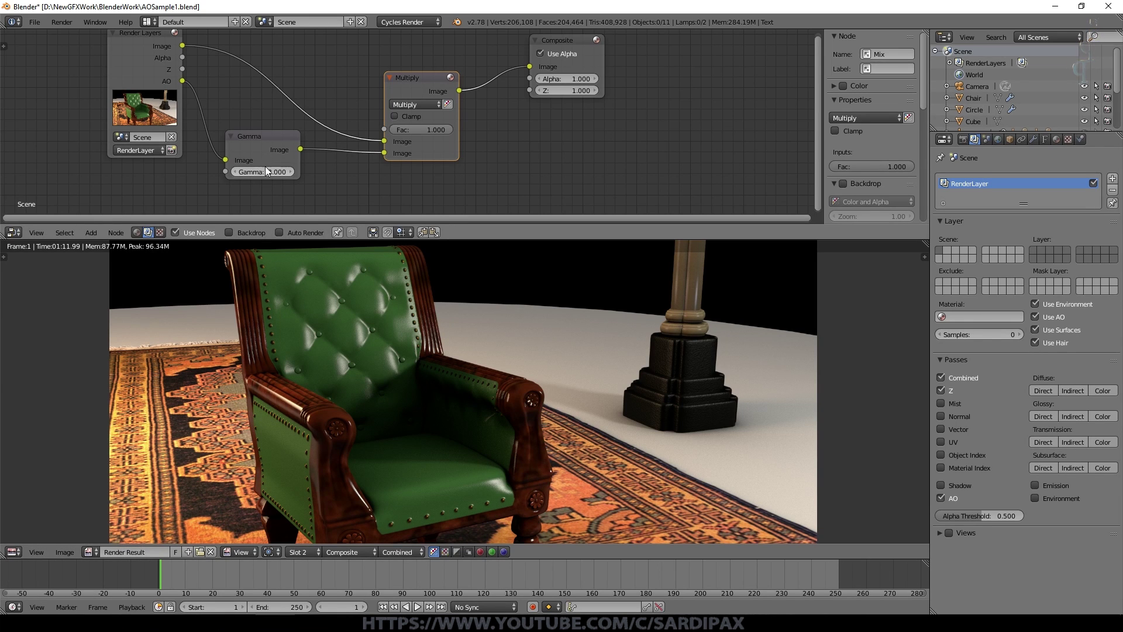
Step: Lower the AO Gamma node to 1.200 and show world AO settings (factor 0.50, distance 15)
left_click(238, 171)
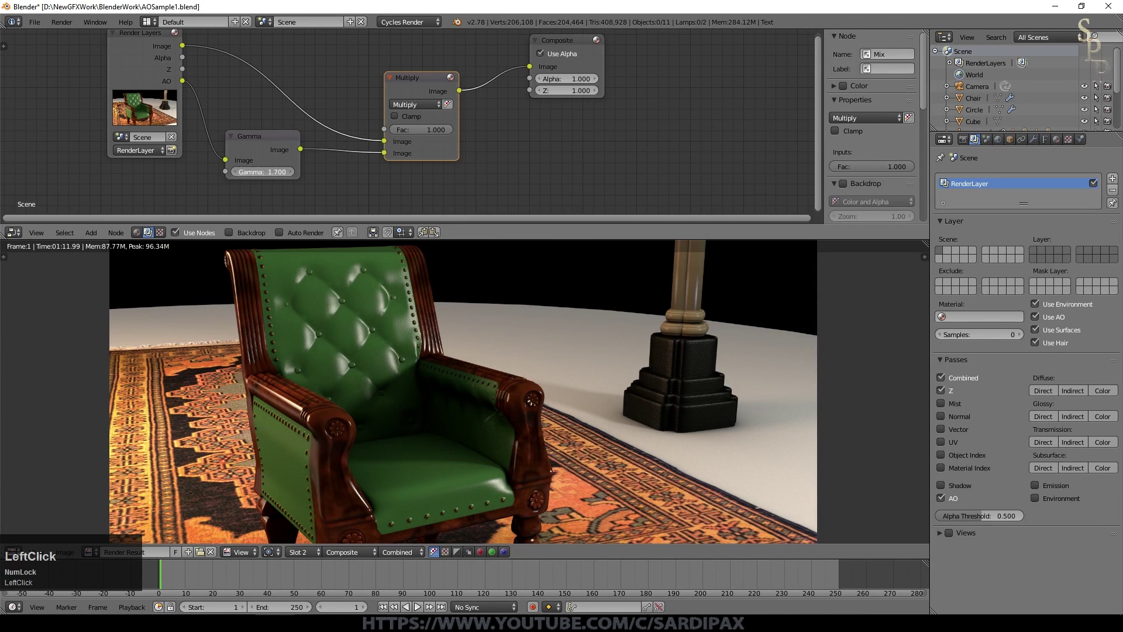
left_click(238, 171)
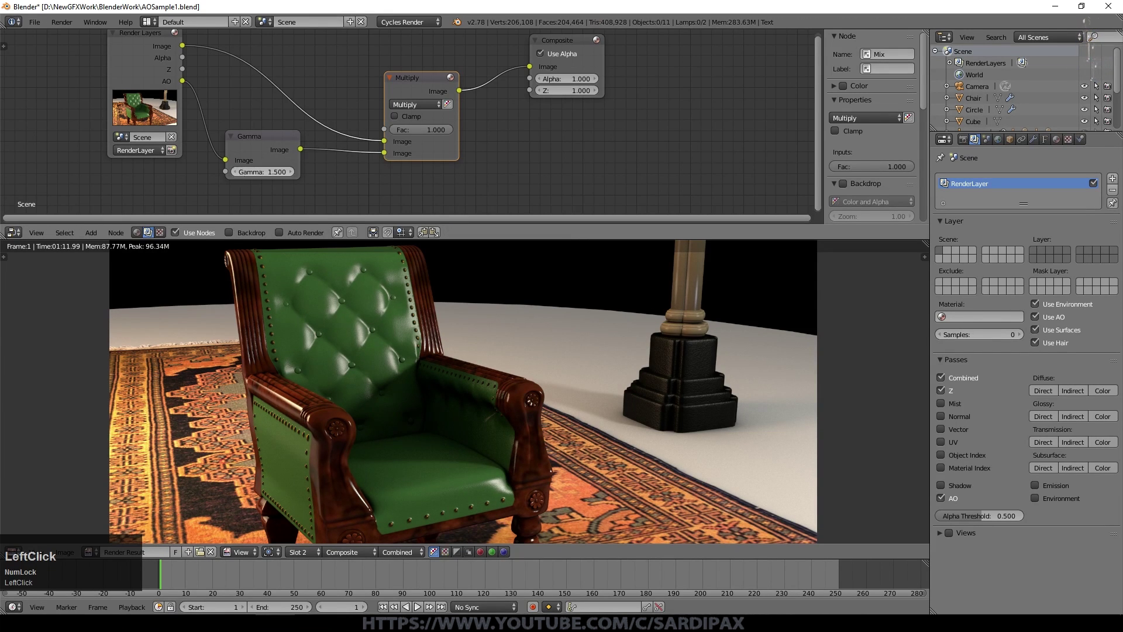
left_click(238, 171)
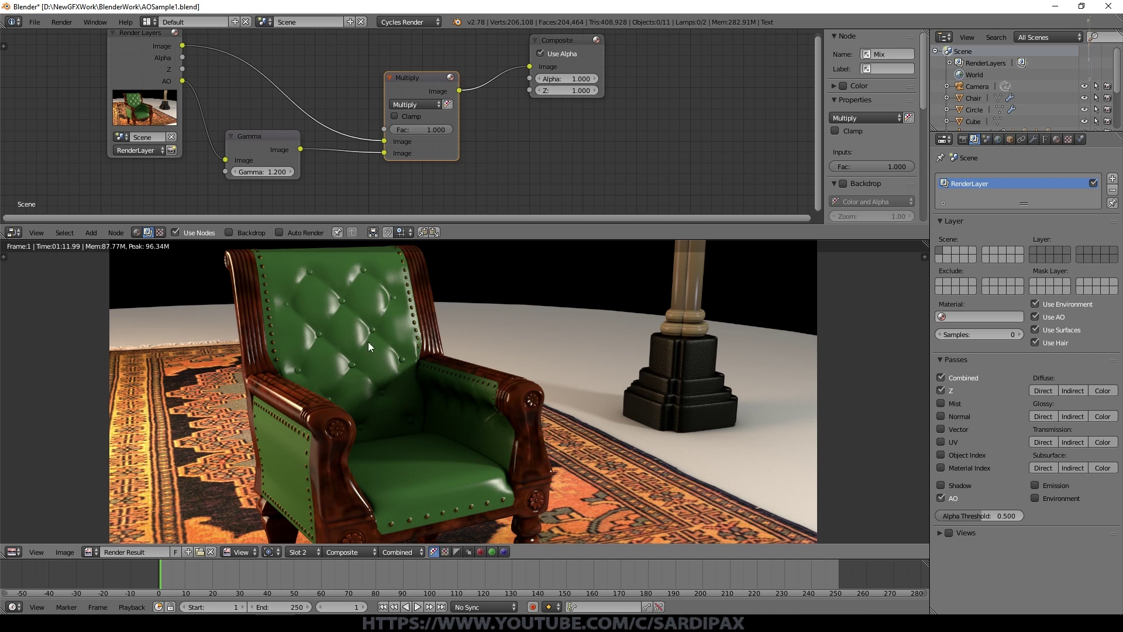
left_click(997, 139)
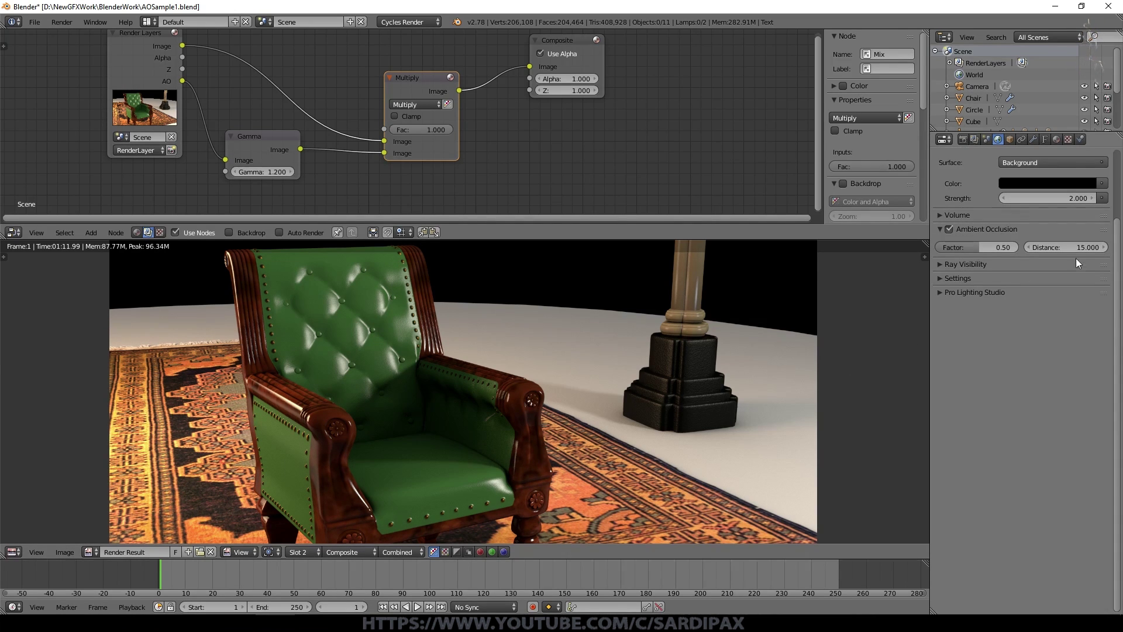
left_click(299, 551)
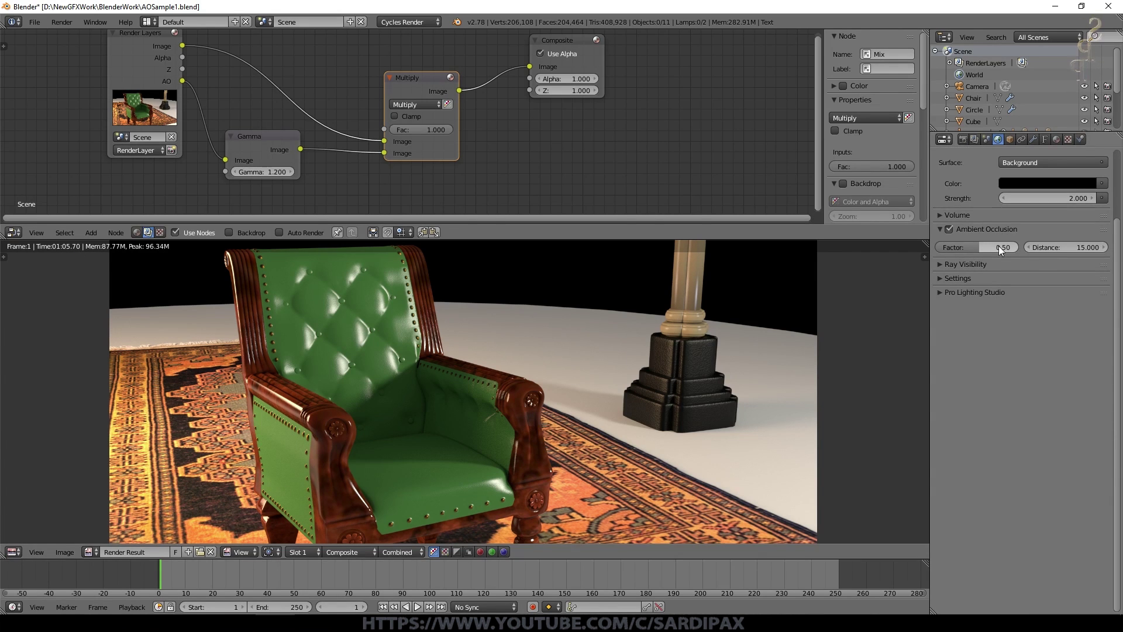
left_click(309, 551)
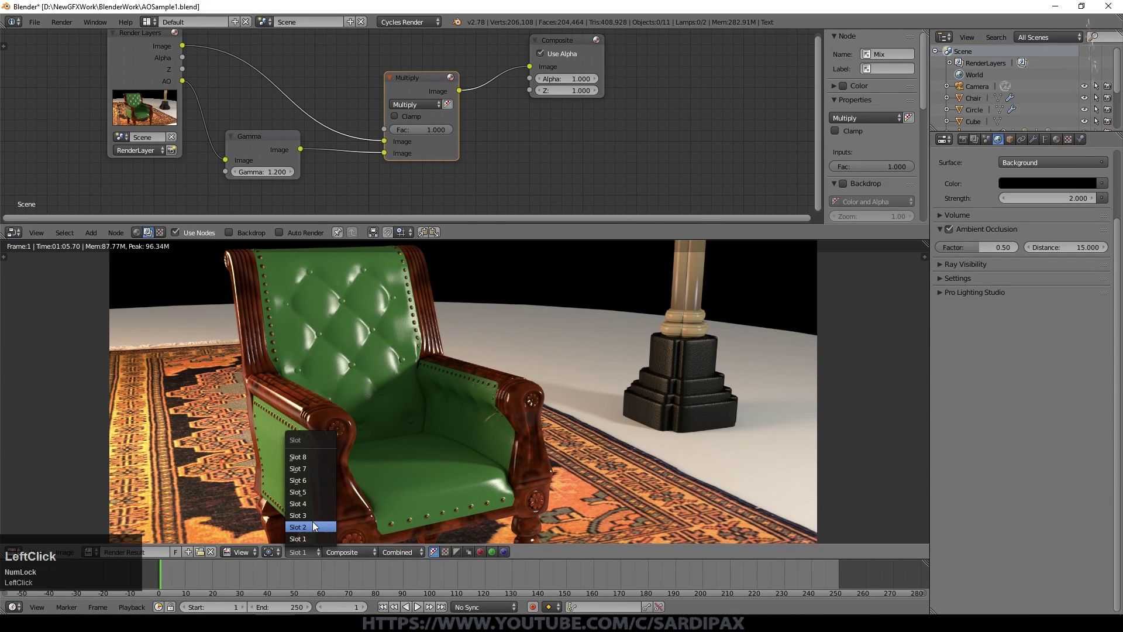
left_click(311, 521)
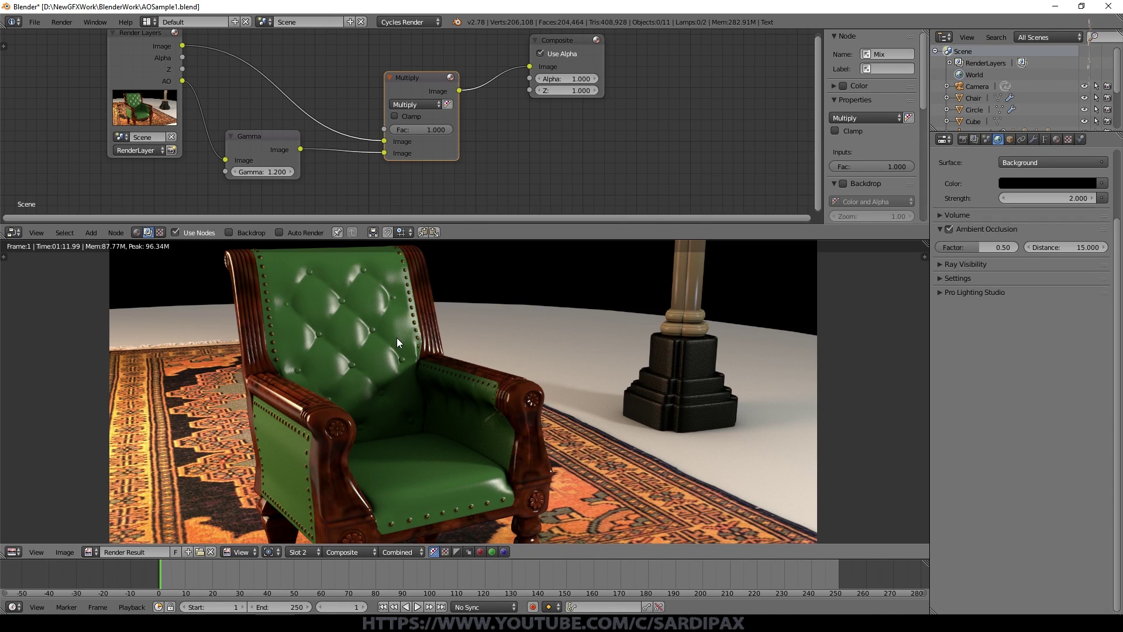
scroll(445, 390, "down", 1)
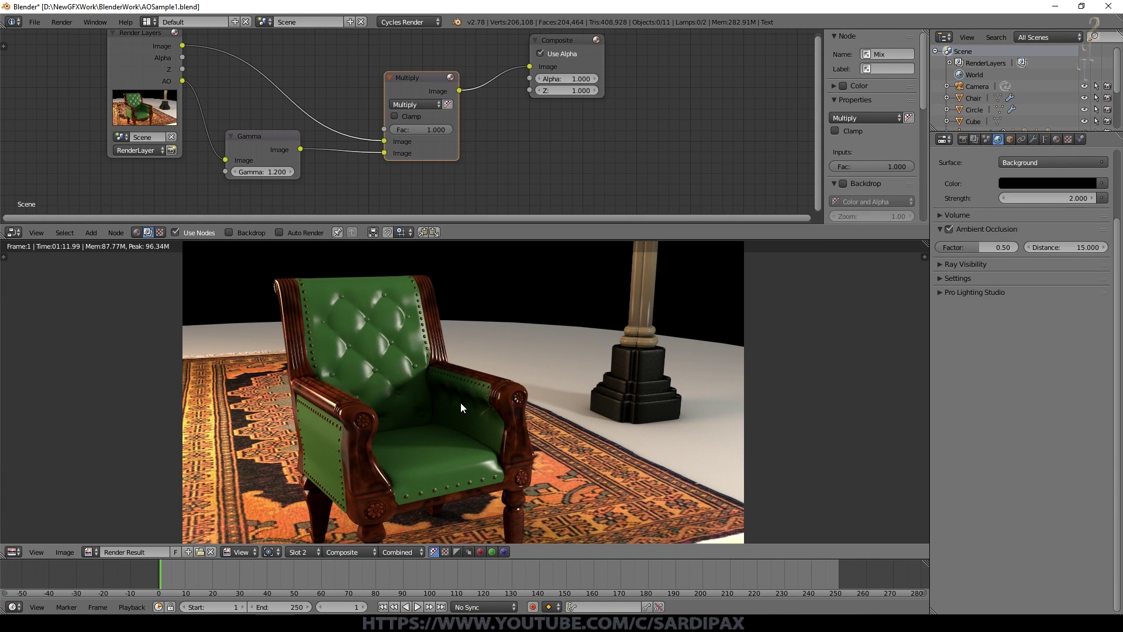
scroll(529, 367, "up", 3)
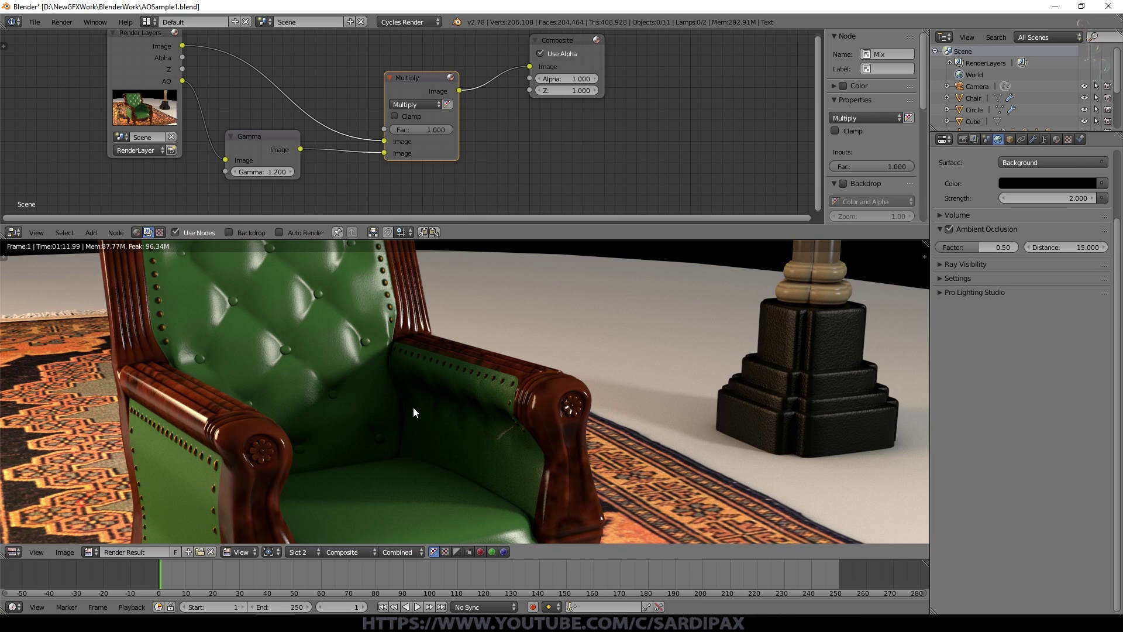
scroll(413, 406, "down", 2)
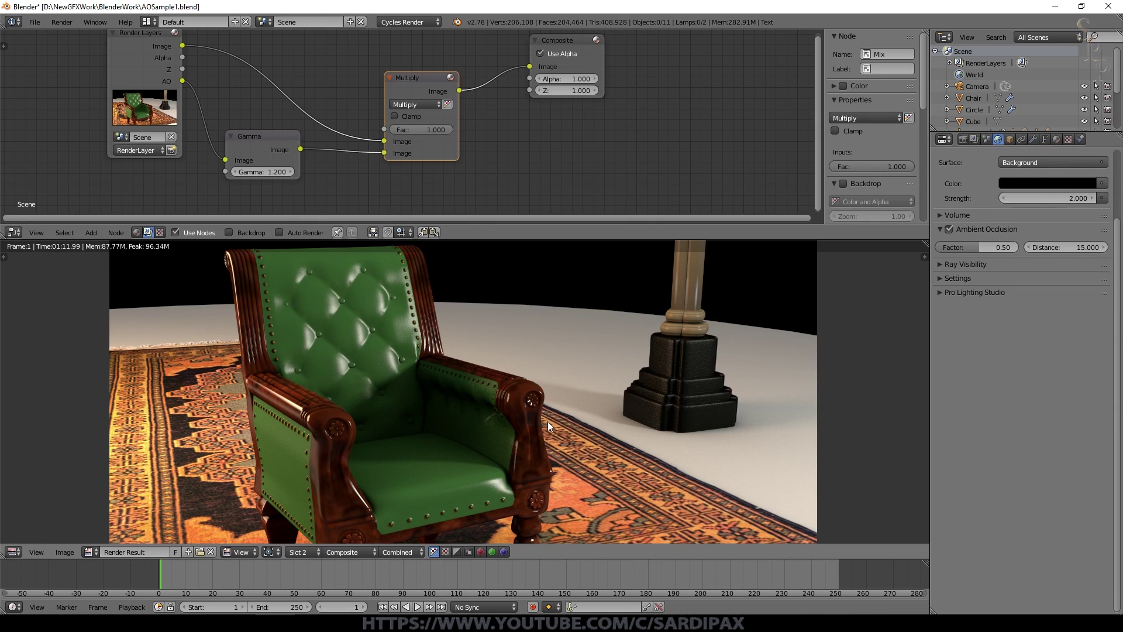
scroll(547, 421, "down", 1)
scroll(739, 388, "down", 1)
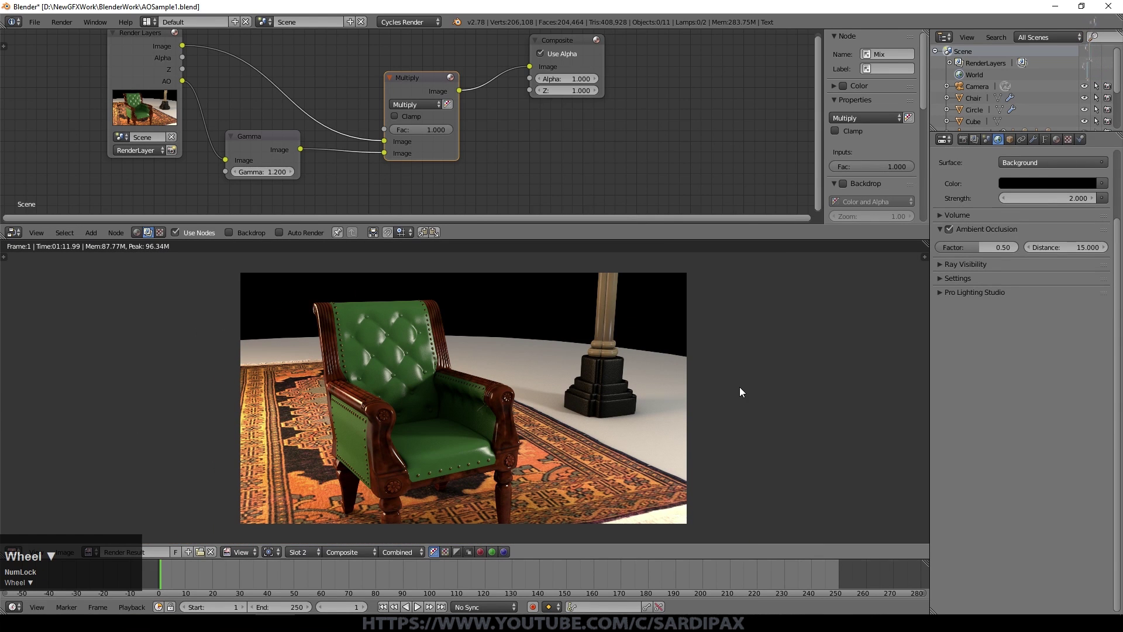